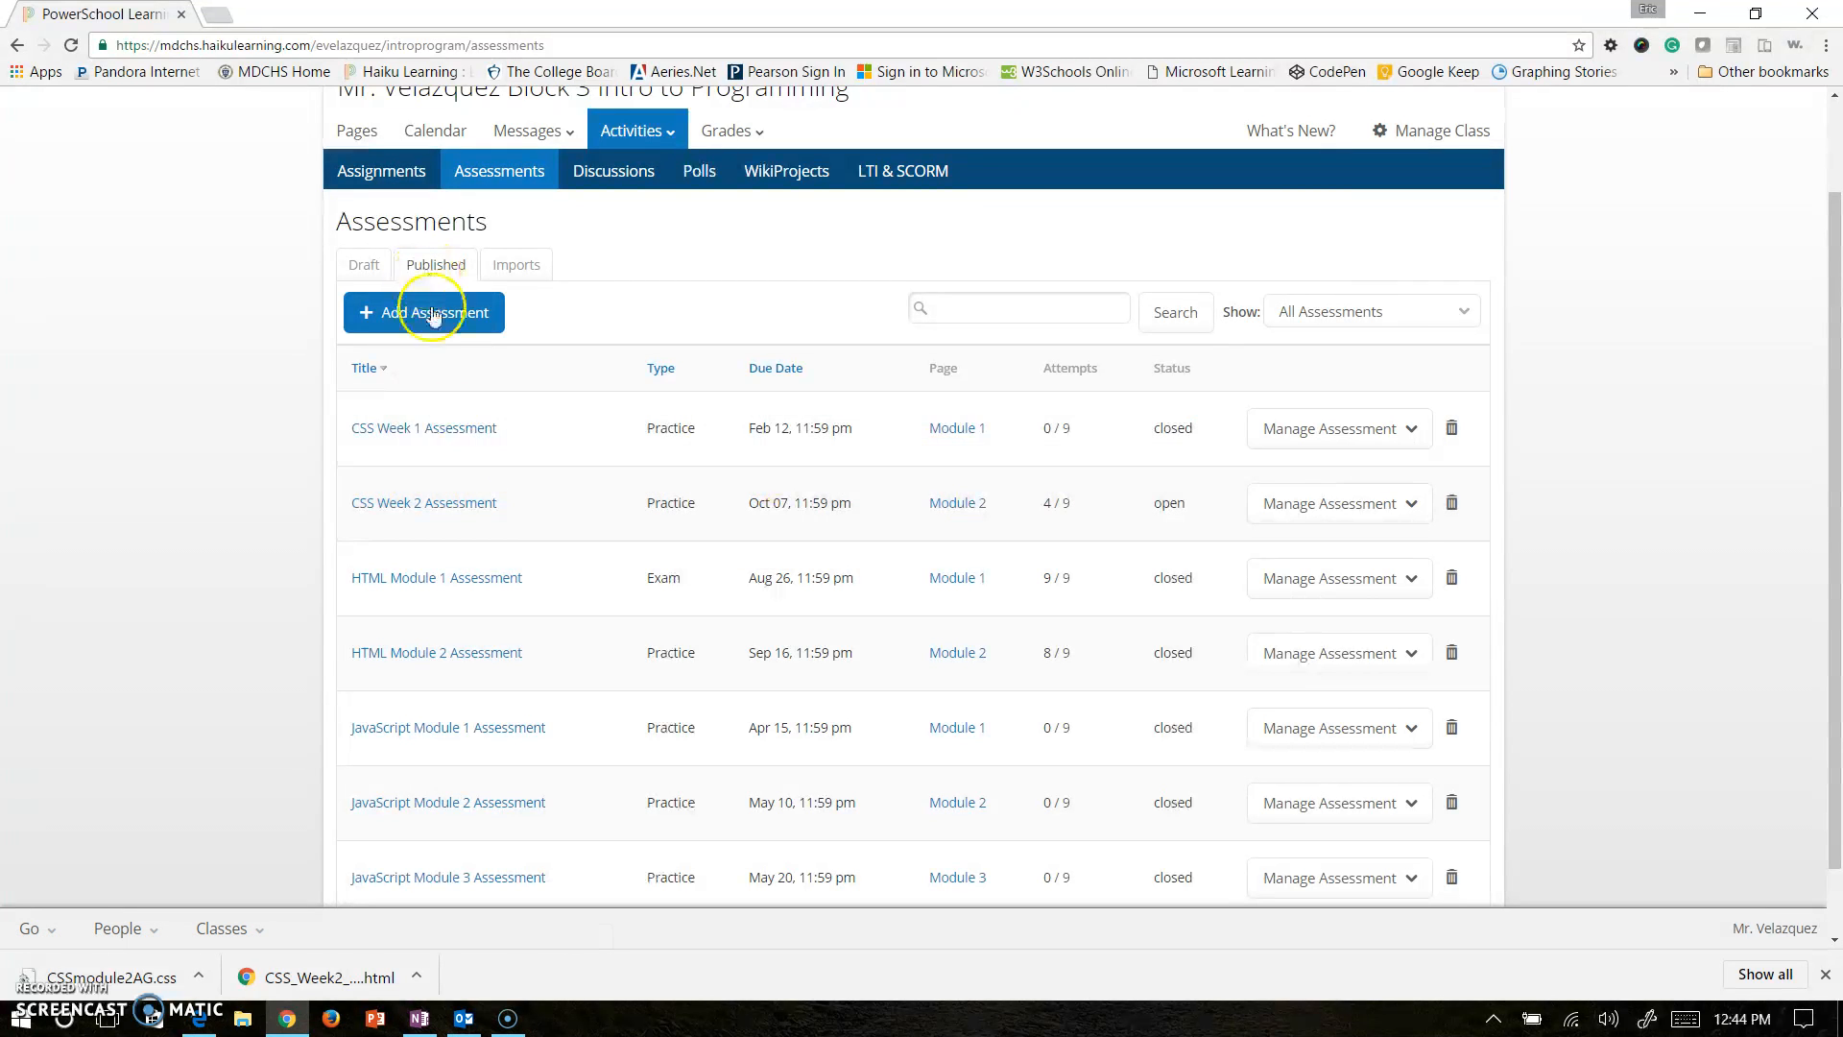
# Open the Manage Assessment actions for the CSS Week 2 Assessment on the Published tab.
pyautogui.click(1330, 504)
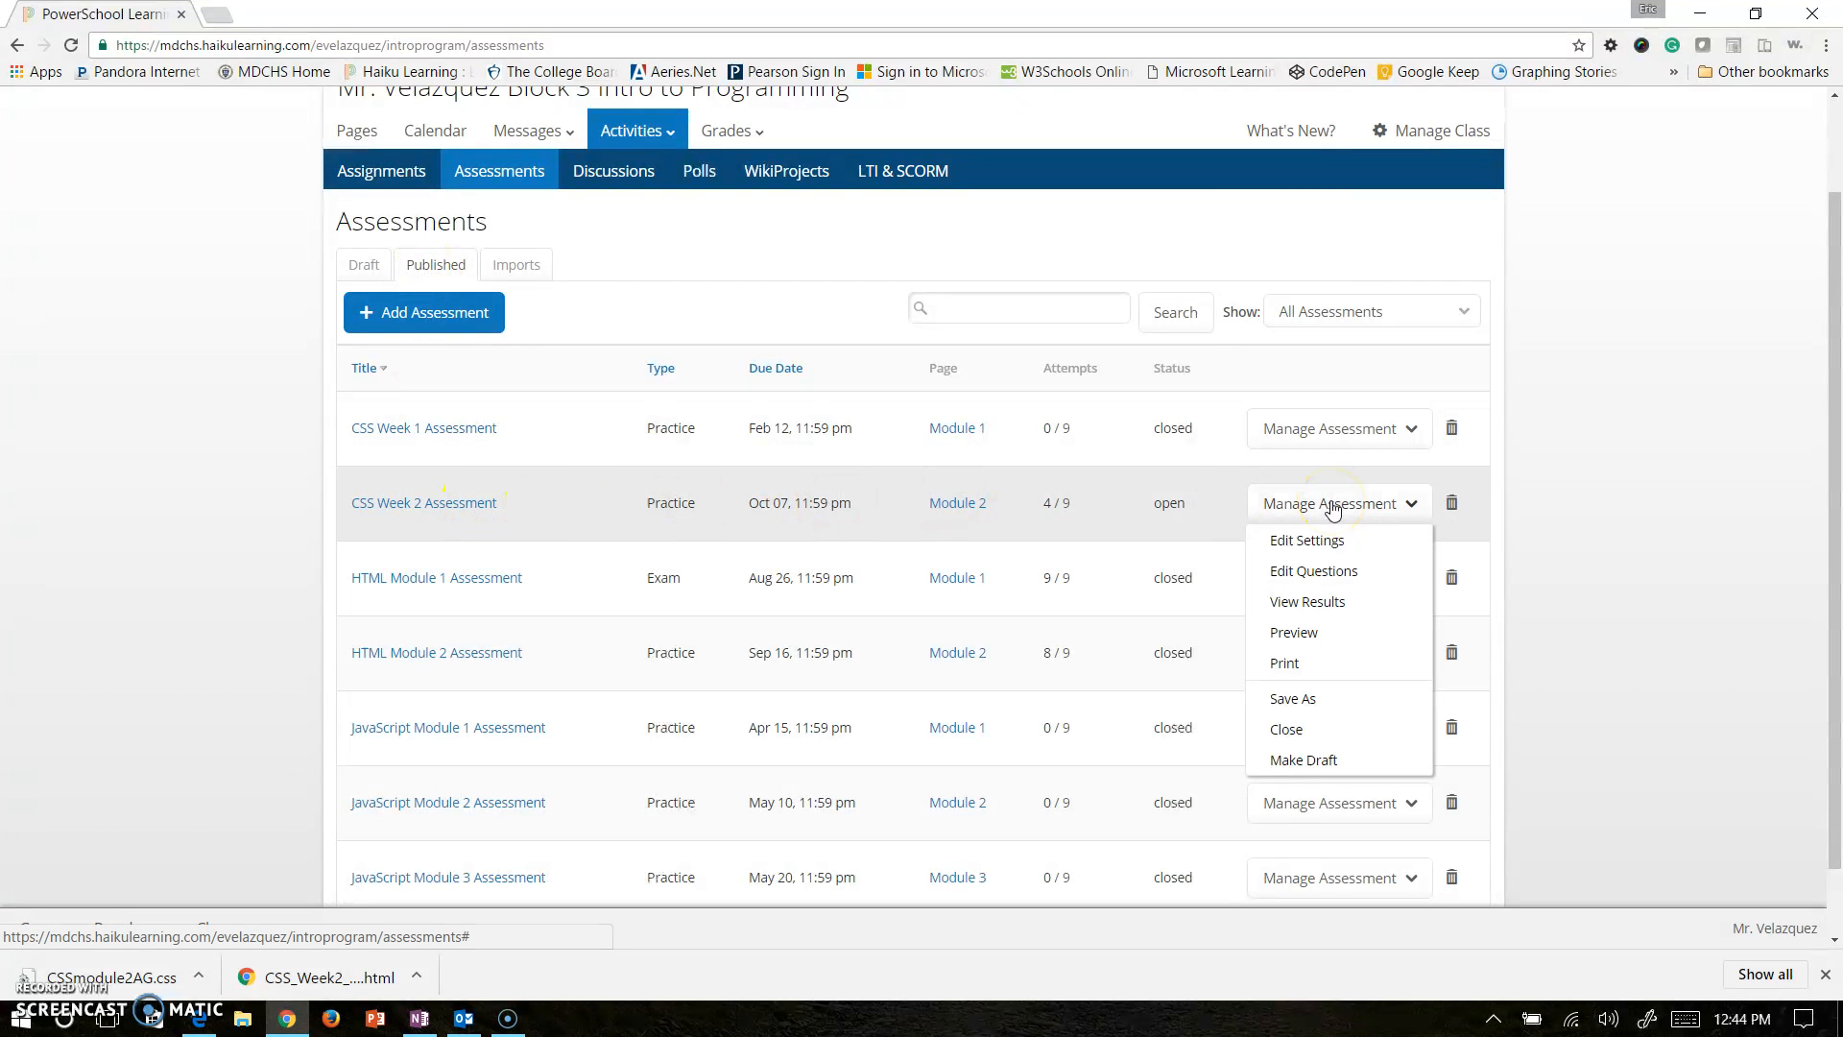
# Save As a draft copy with ' - extended time' appended to the CSS Week 2 Assessment title.
pyautogui.click(1323, 698)
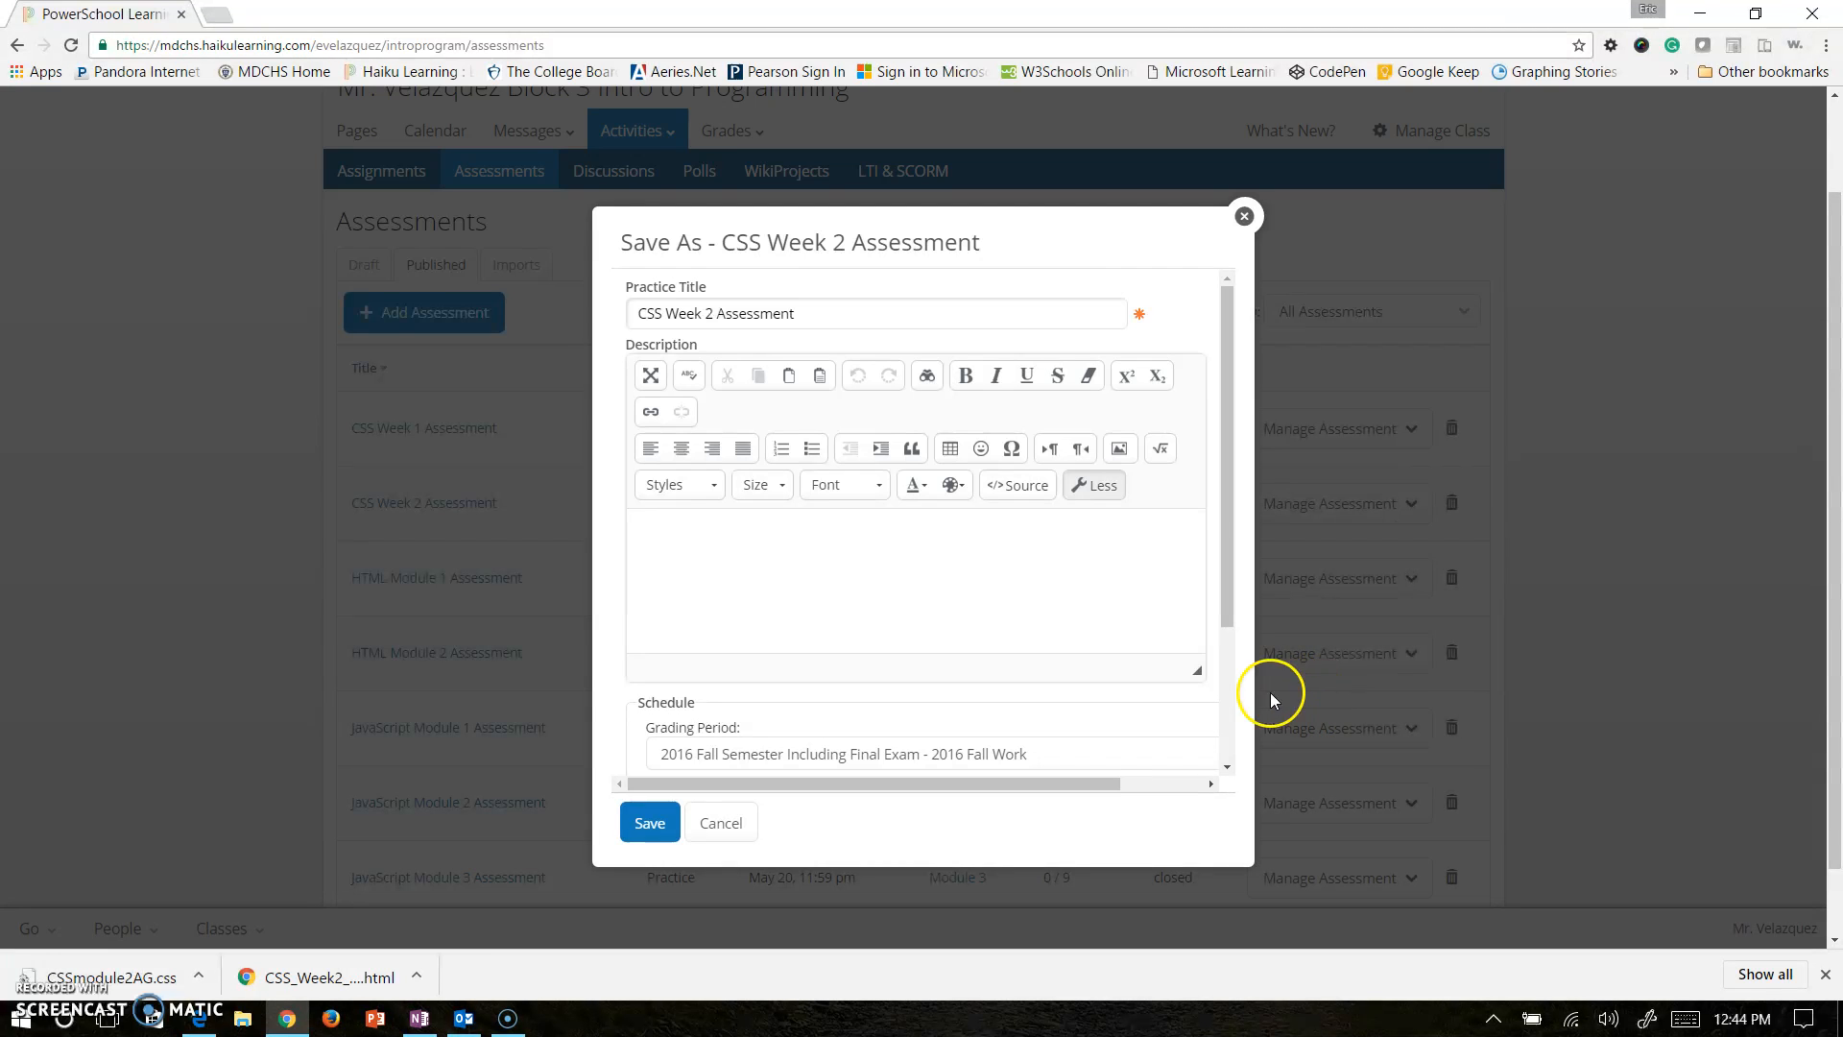
pyautogui.click(846, 308)
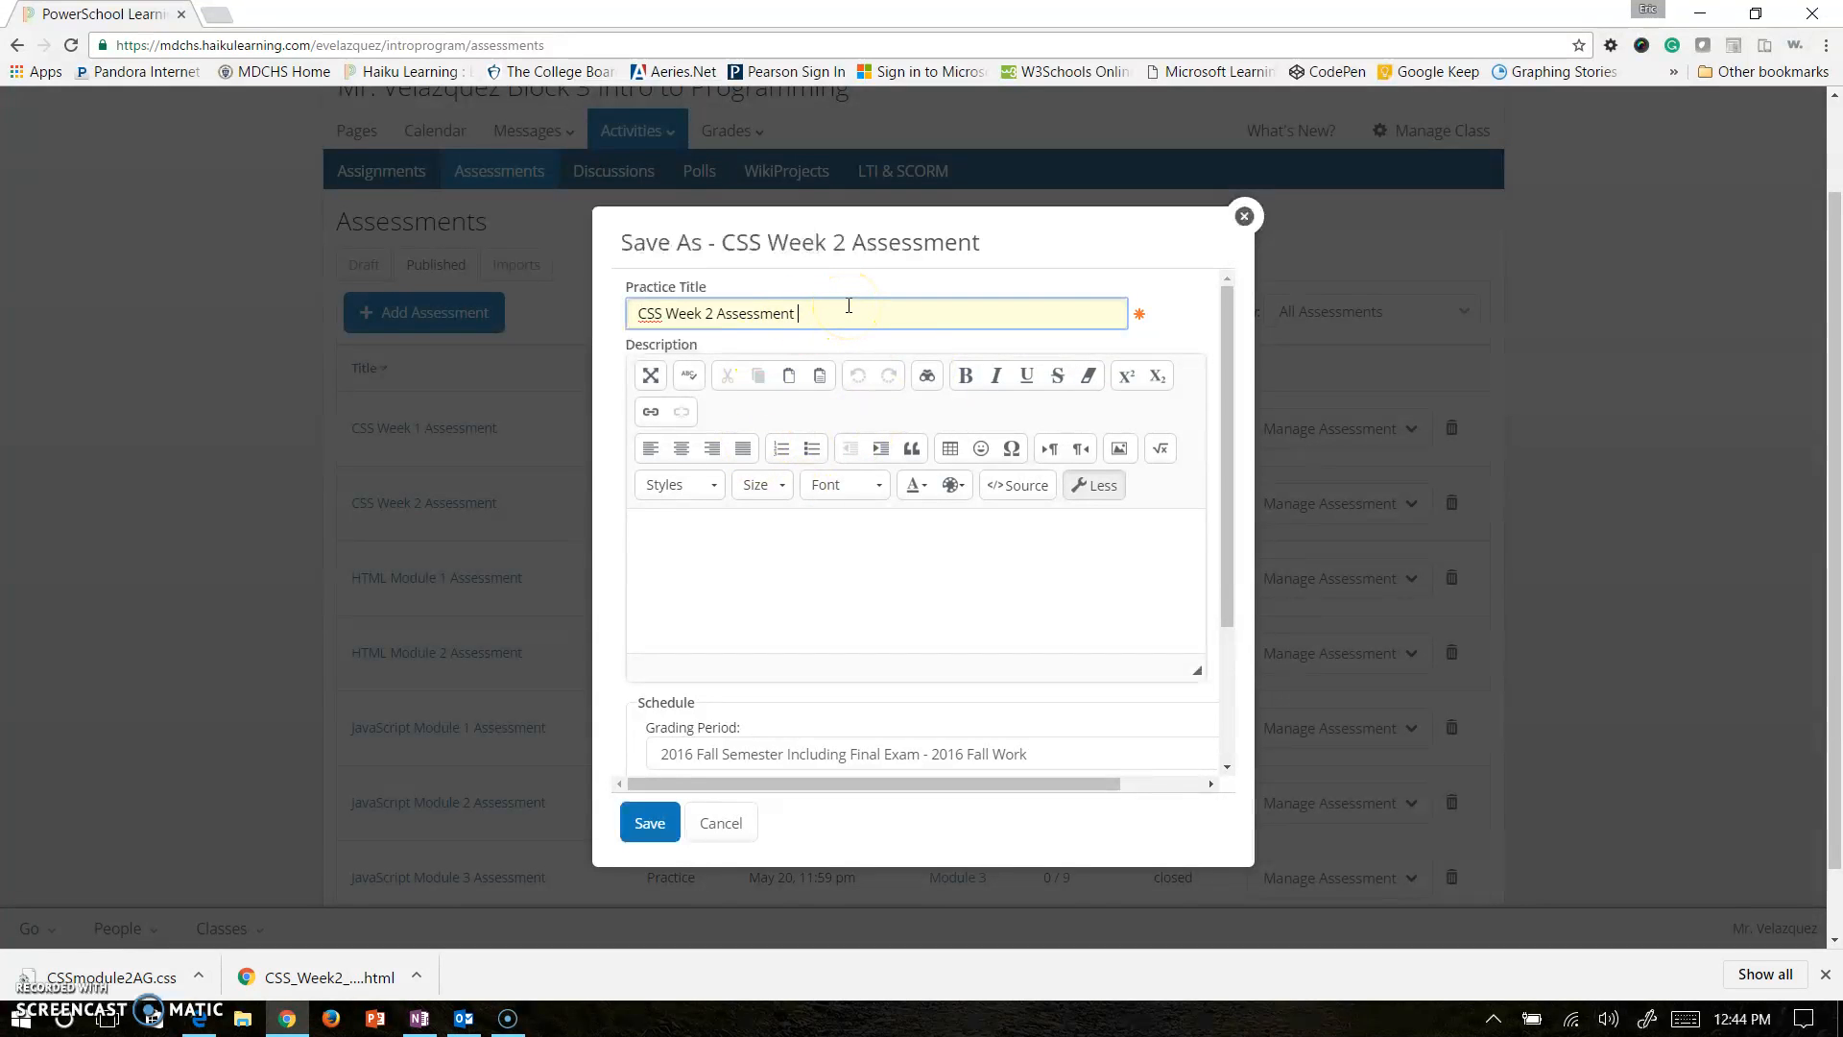
pyautogui.write('- extended time')
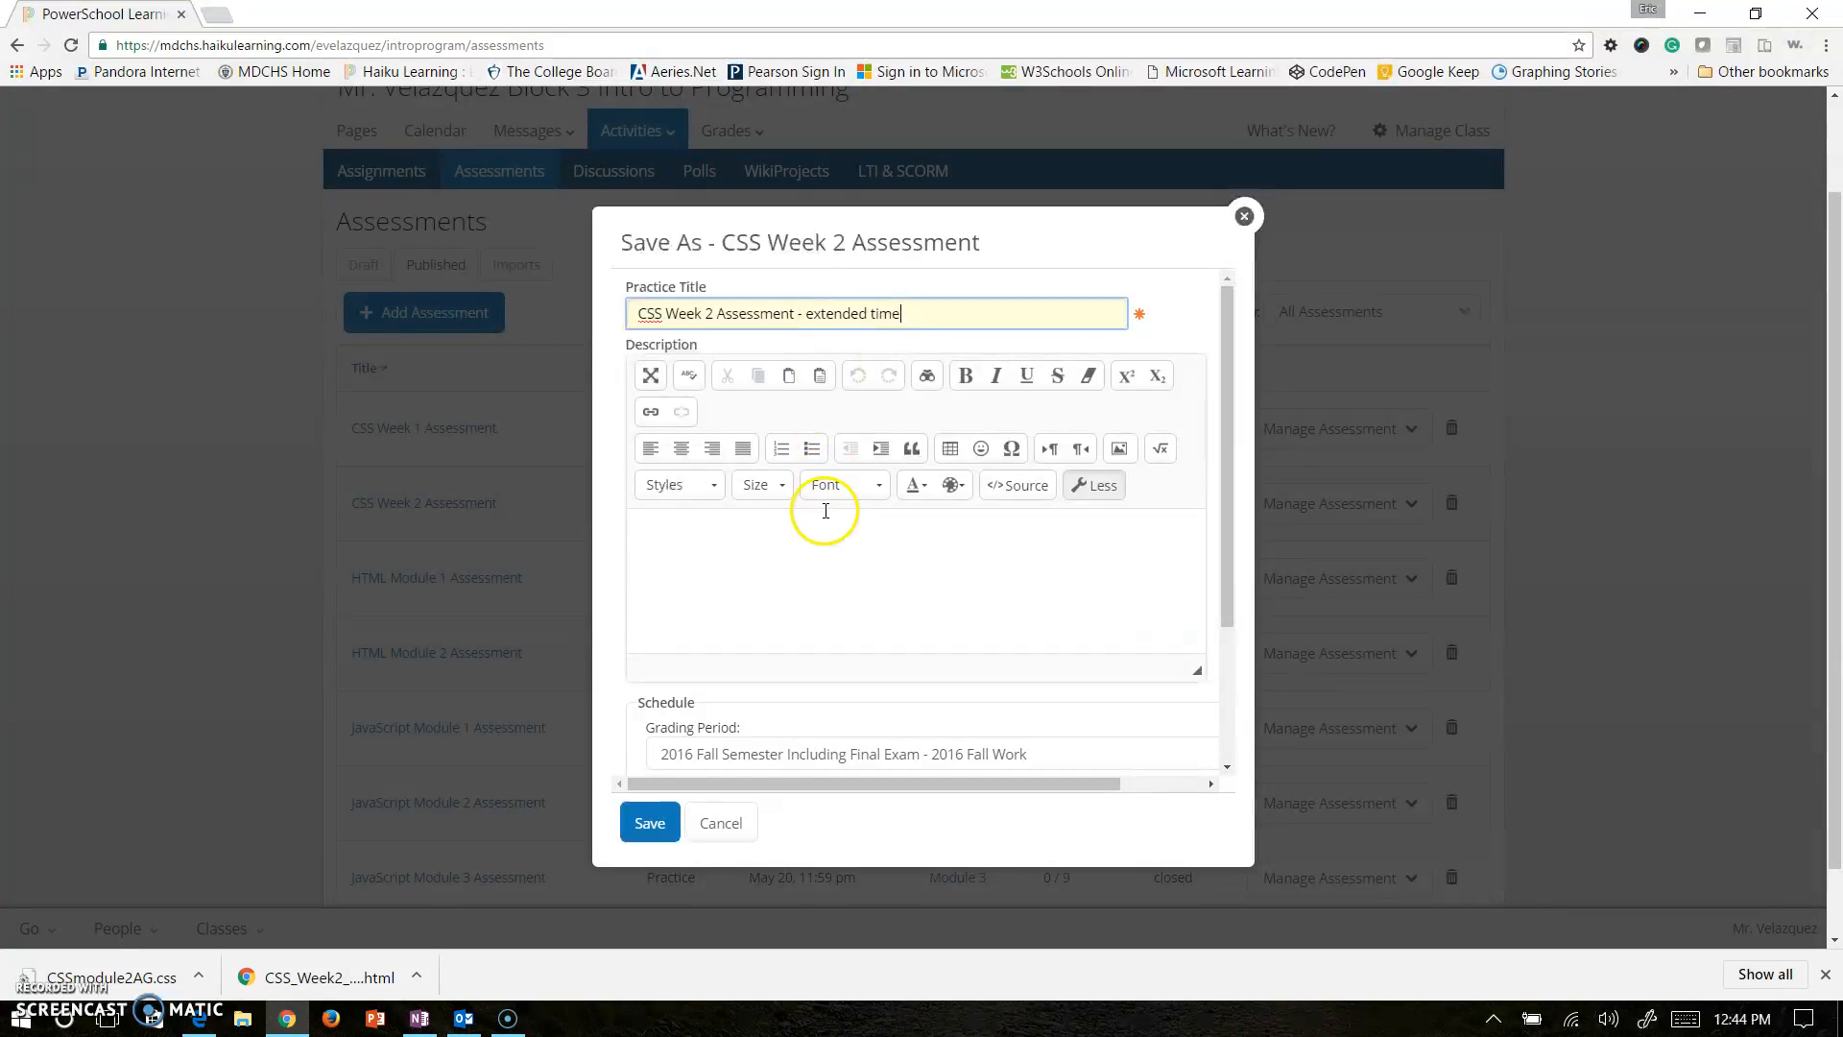
pyautogui.scroll(-2, 825, 518)
pyautogui.scroll(-1, 793, 573)
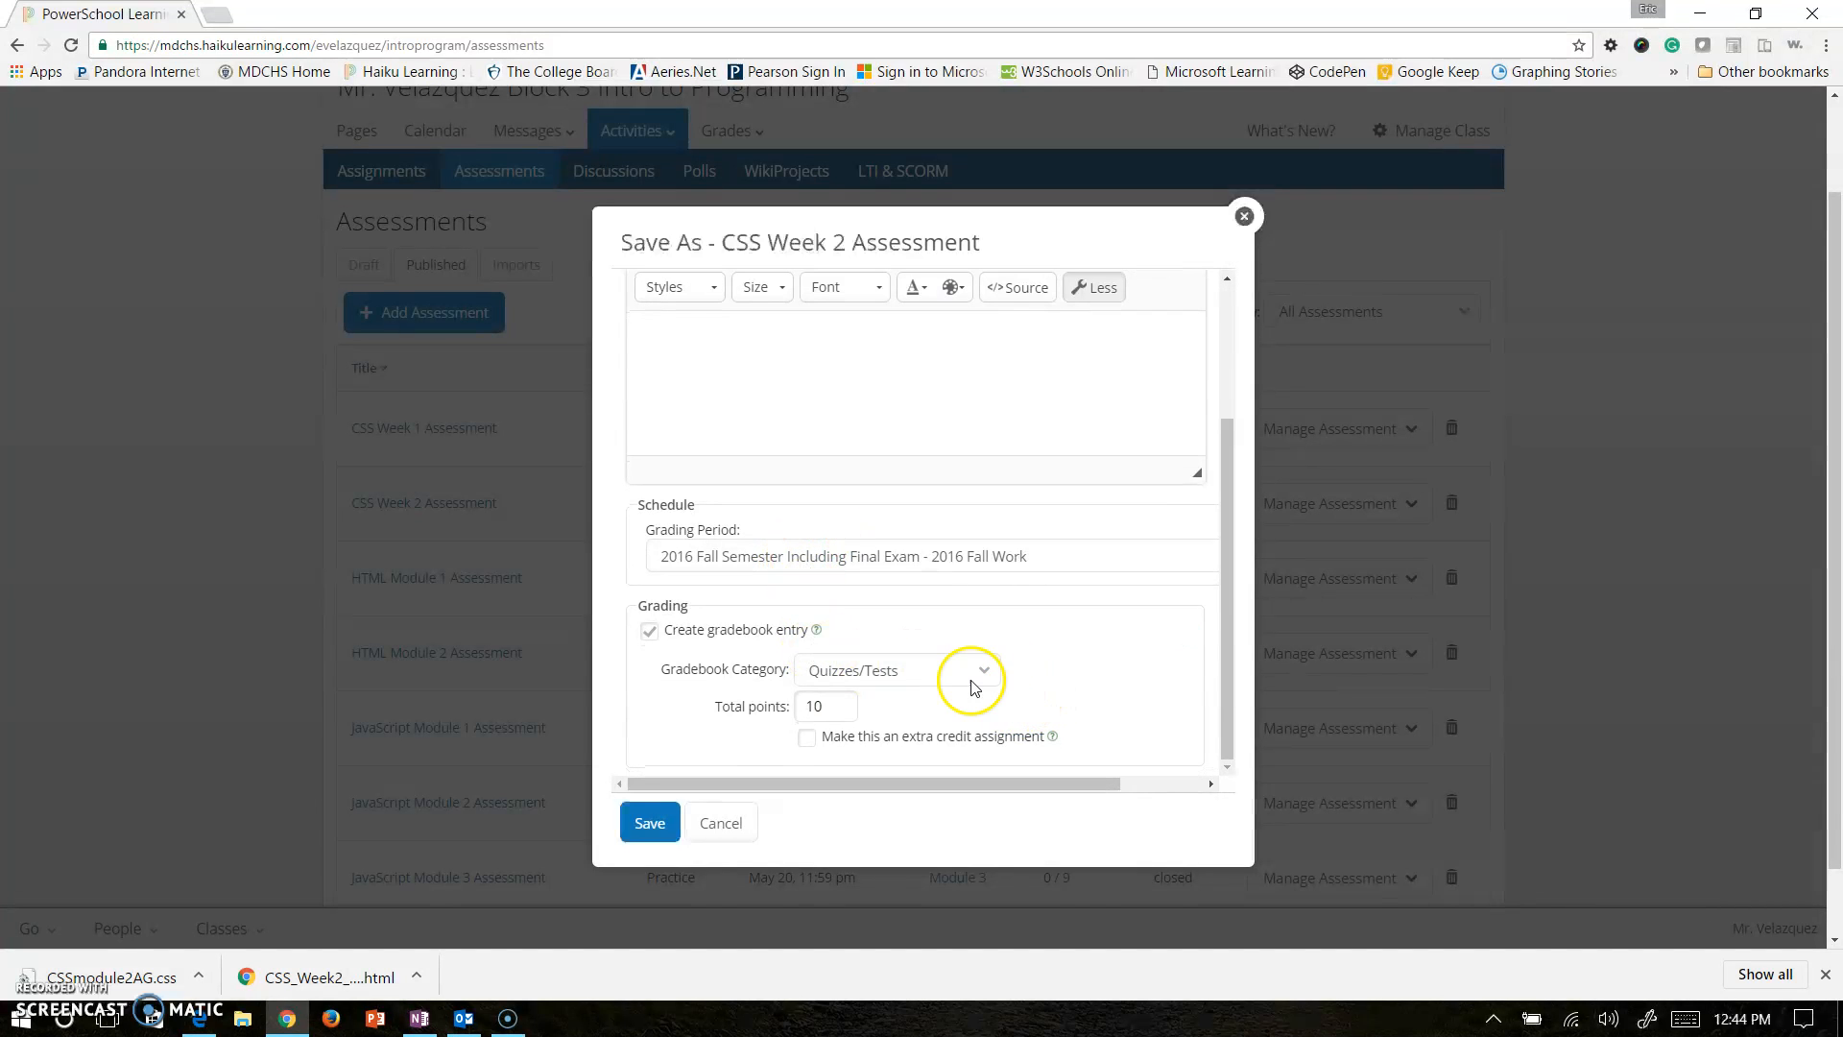
pyautogui.scroll(-1, 960, 676)
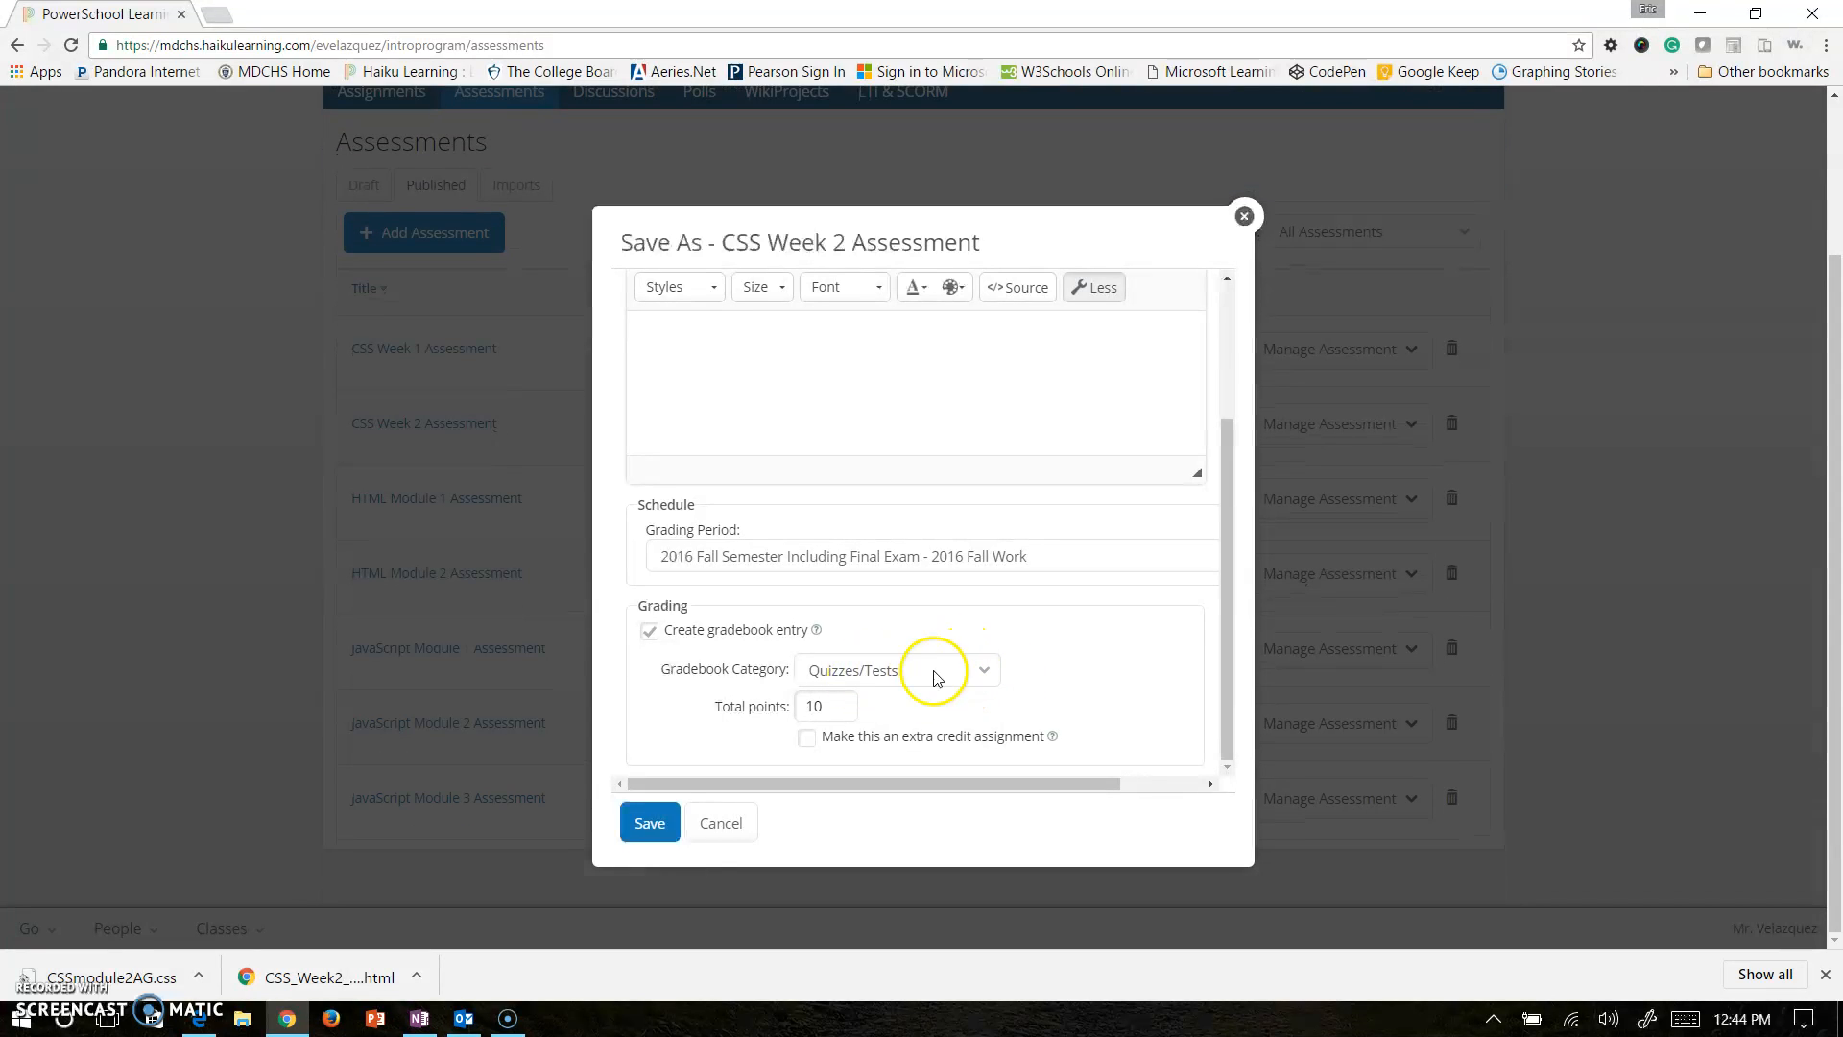
pyautogui.click(650, 822)
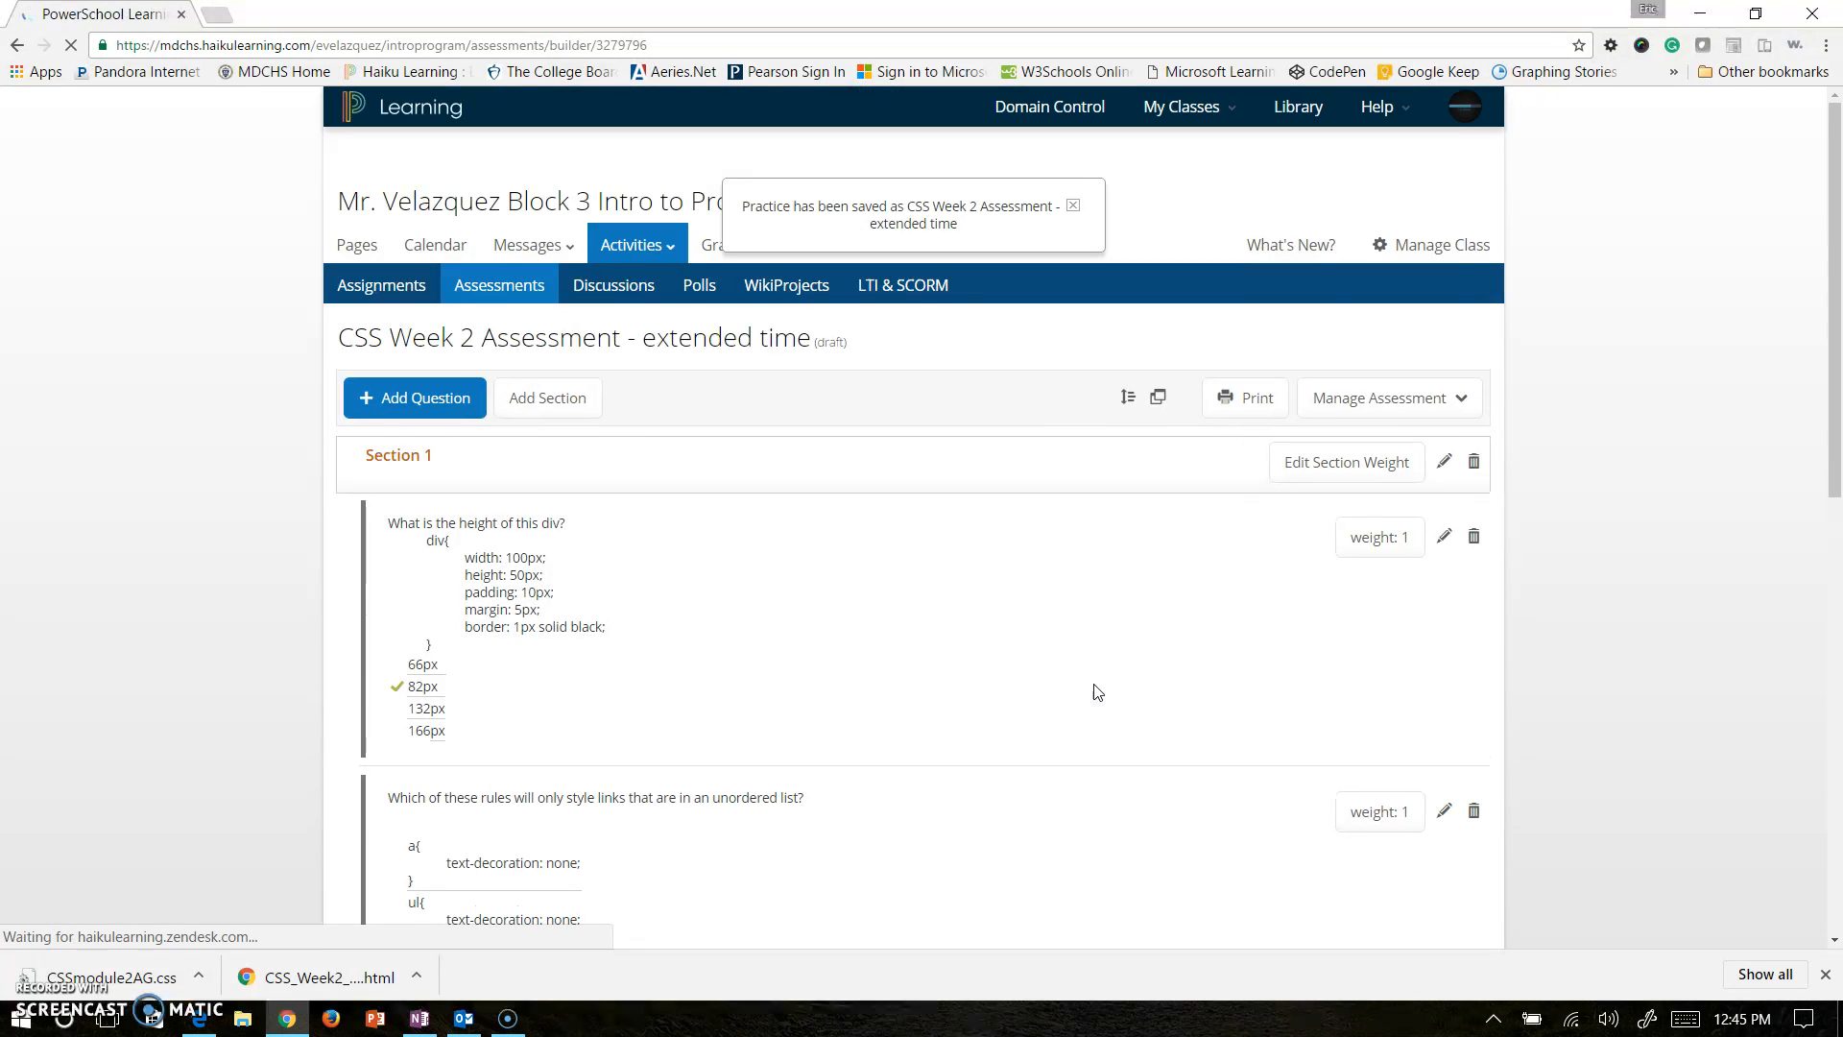
pyautogui.click(1386, 398)
pyautogui.click(1373, 439)
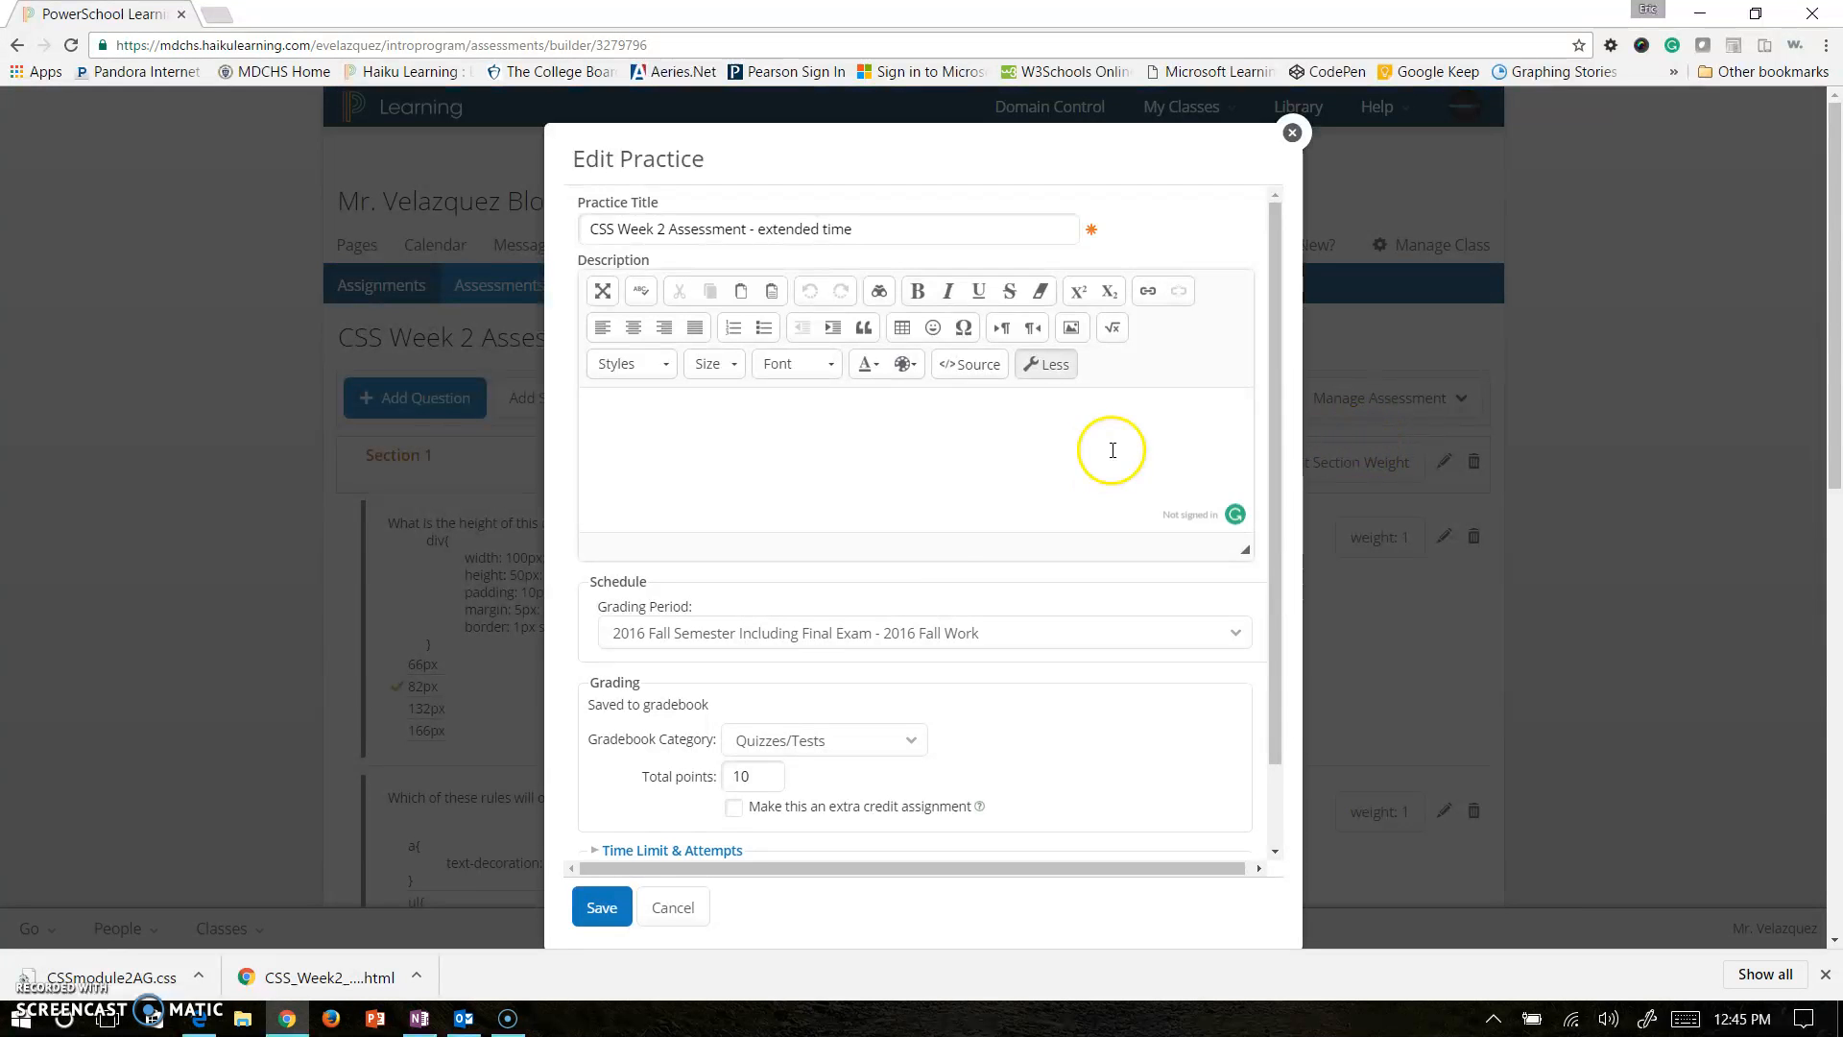
pyautogui.scroll(-1, 929, 543)
pyautogui.click(707, 755)
pyautogui.scroll(-3, 884, 678)
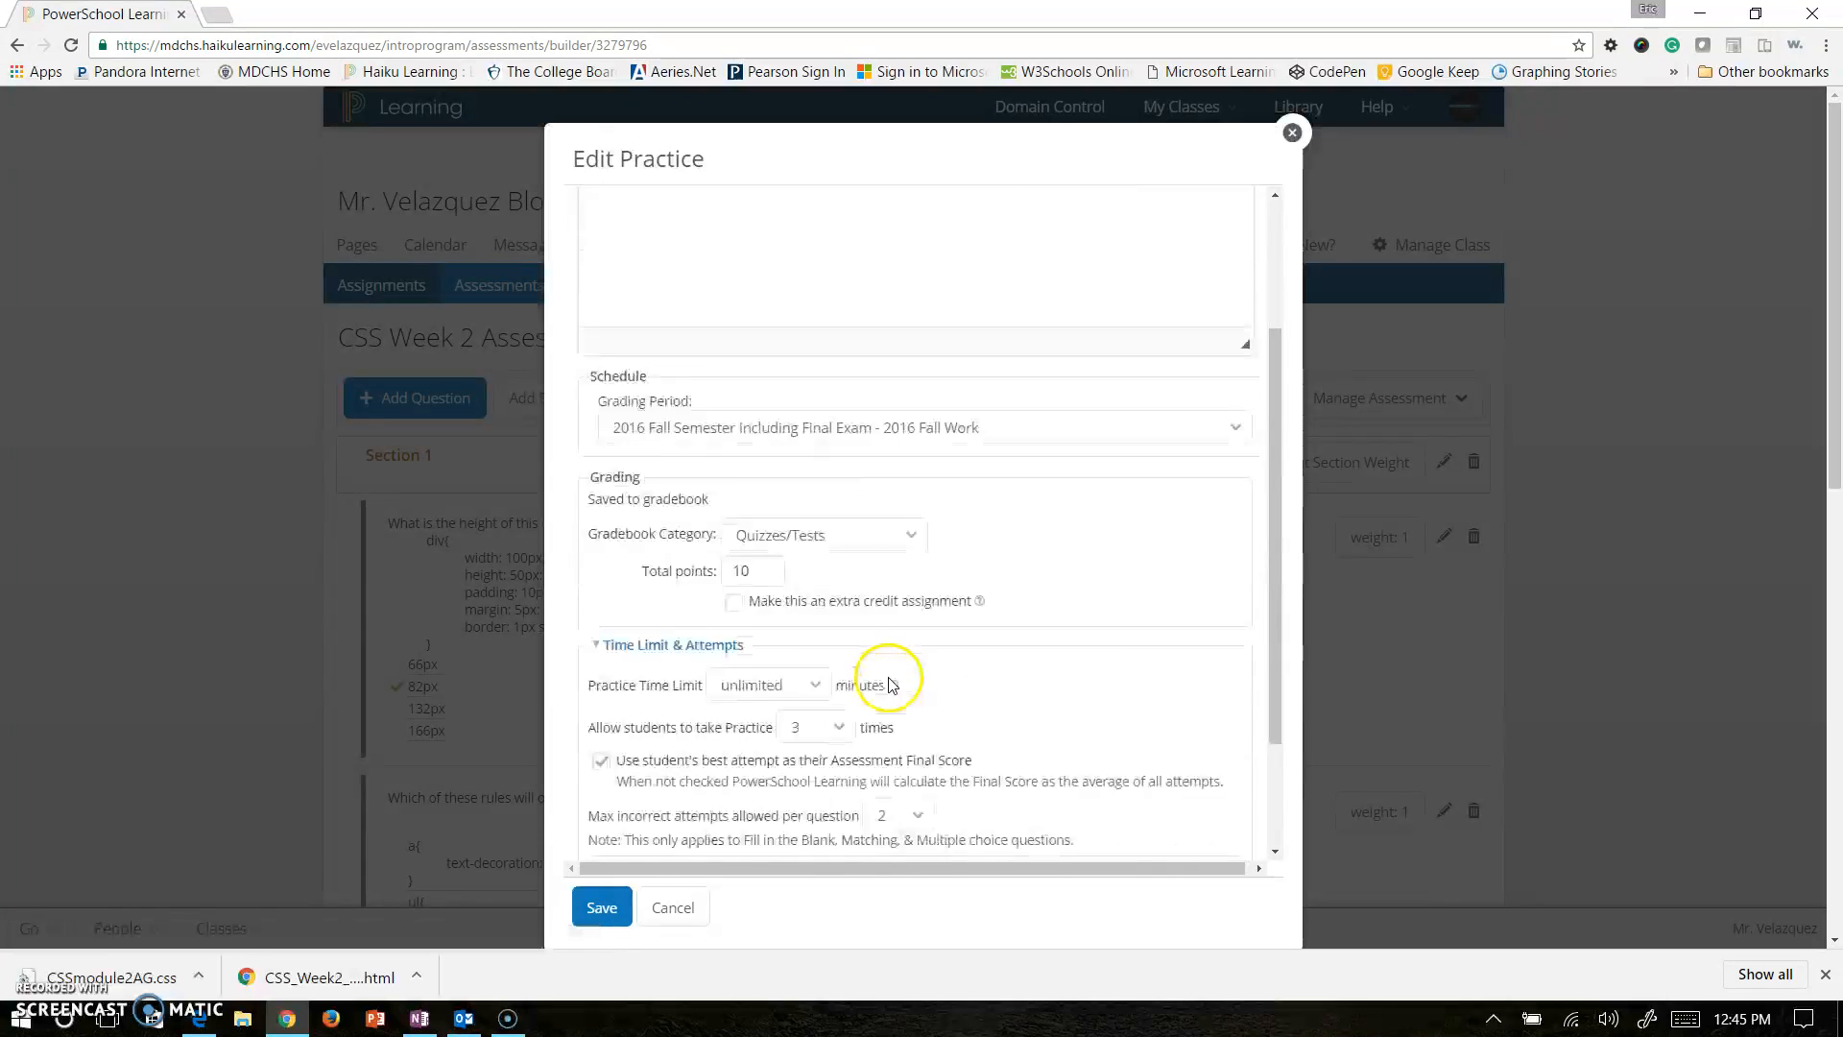
pyautogui.click(804, 530)
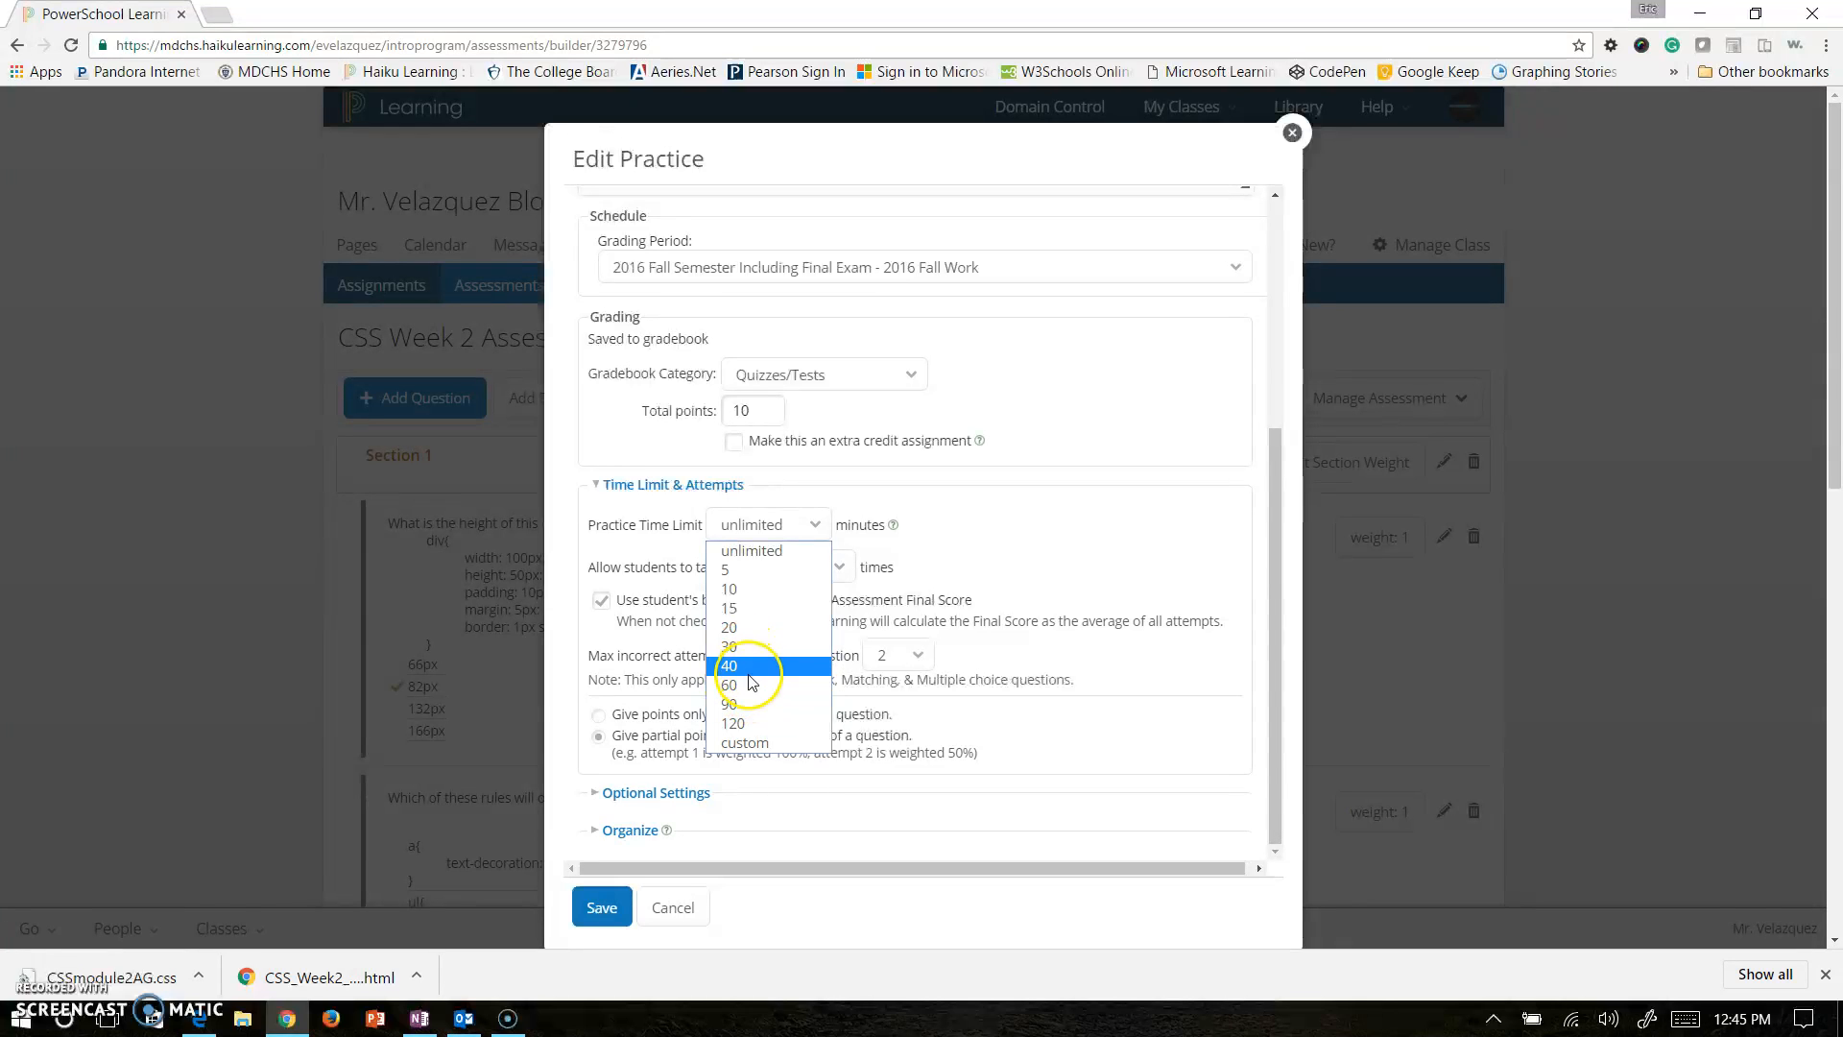
pyautogui.click(751, 550)
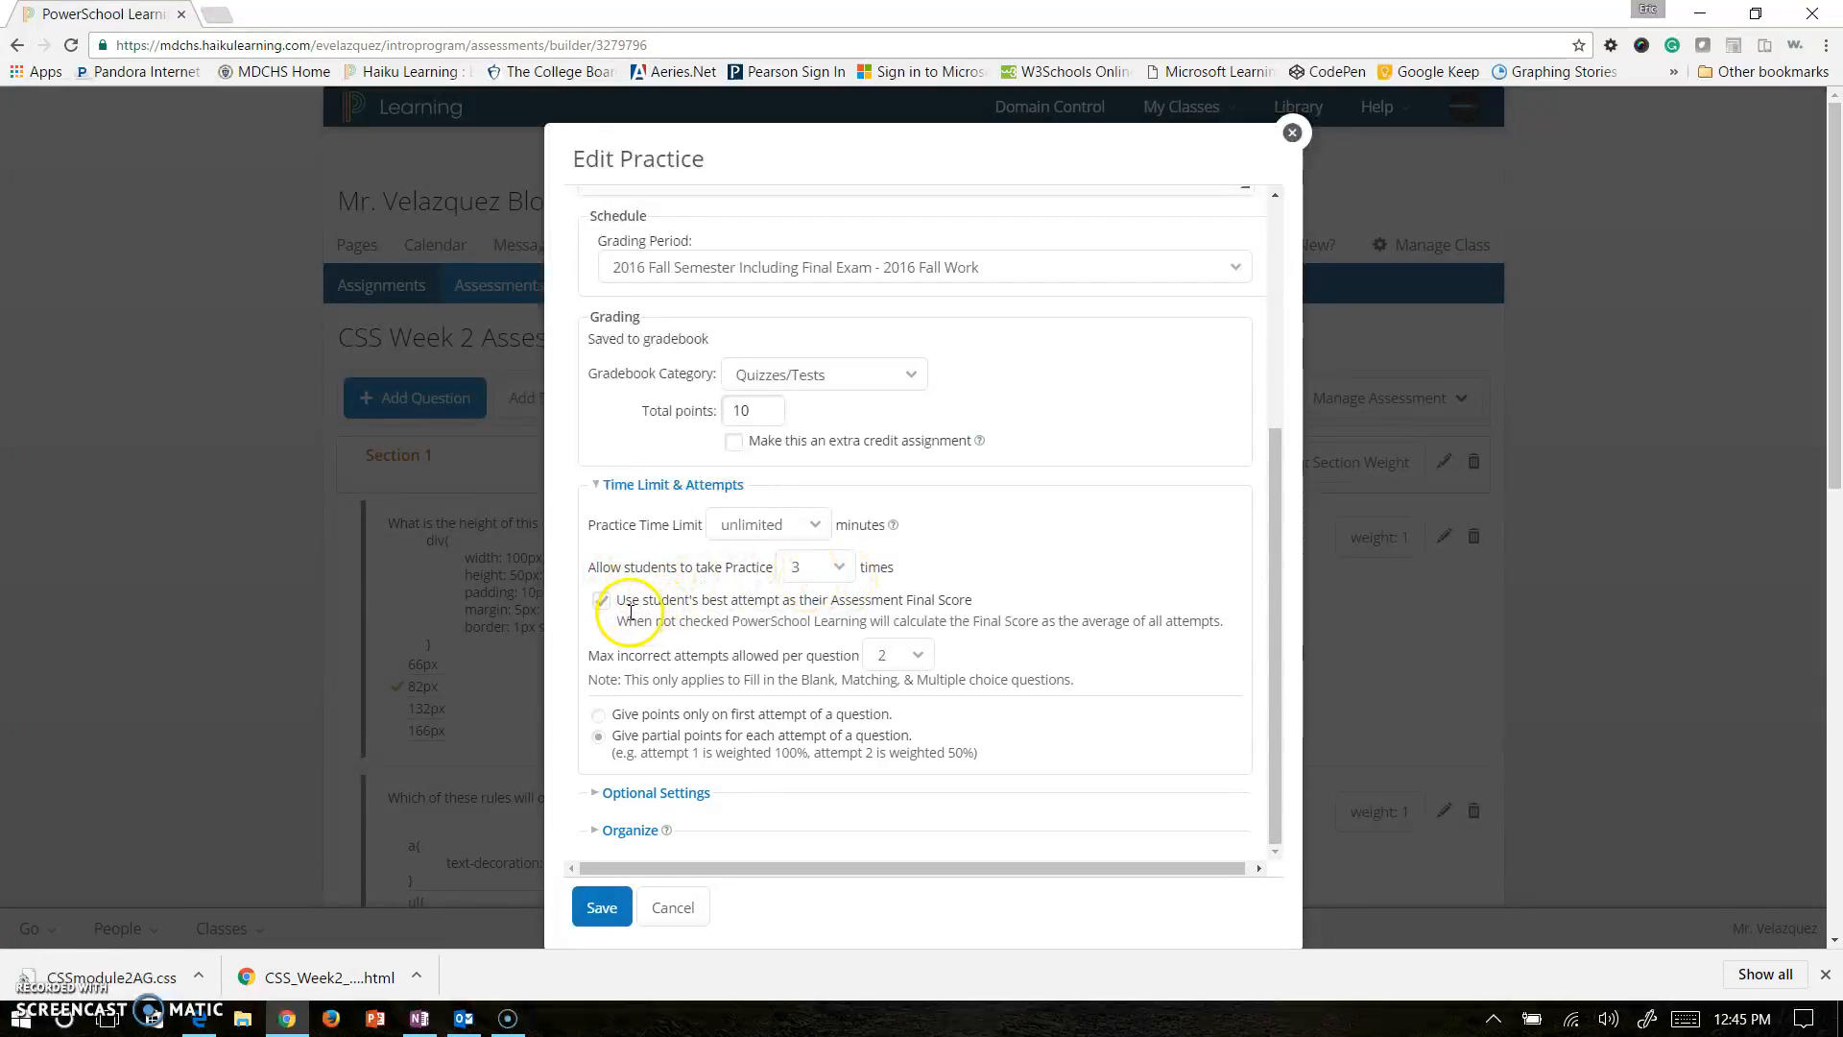
pyautogui.scroll(-1, 619, 643)
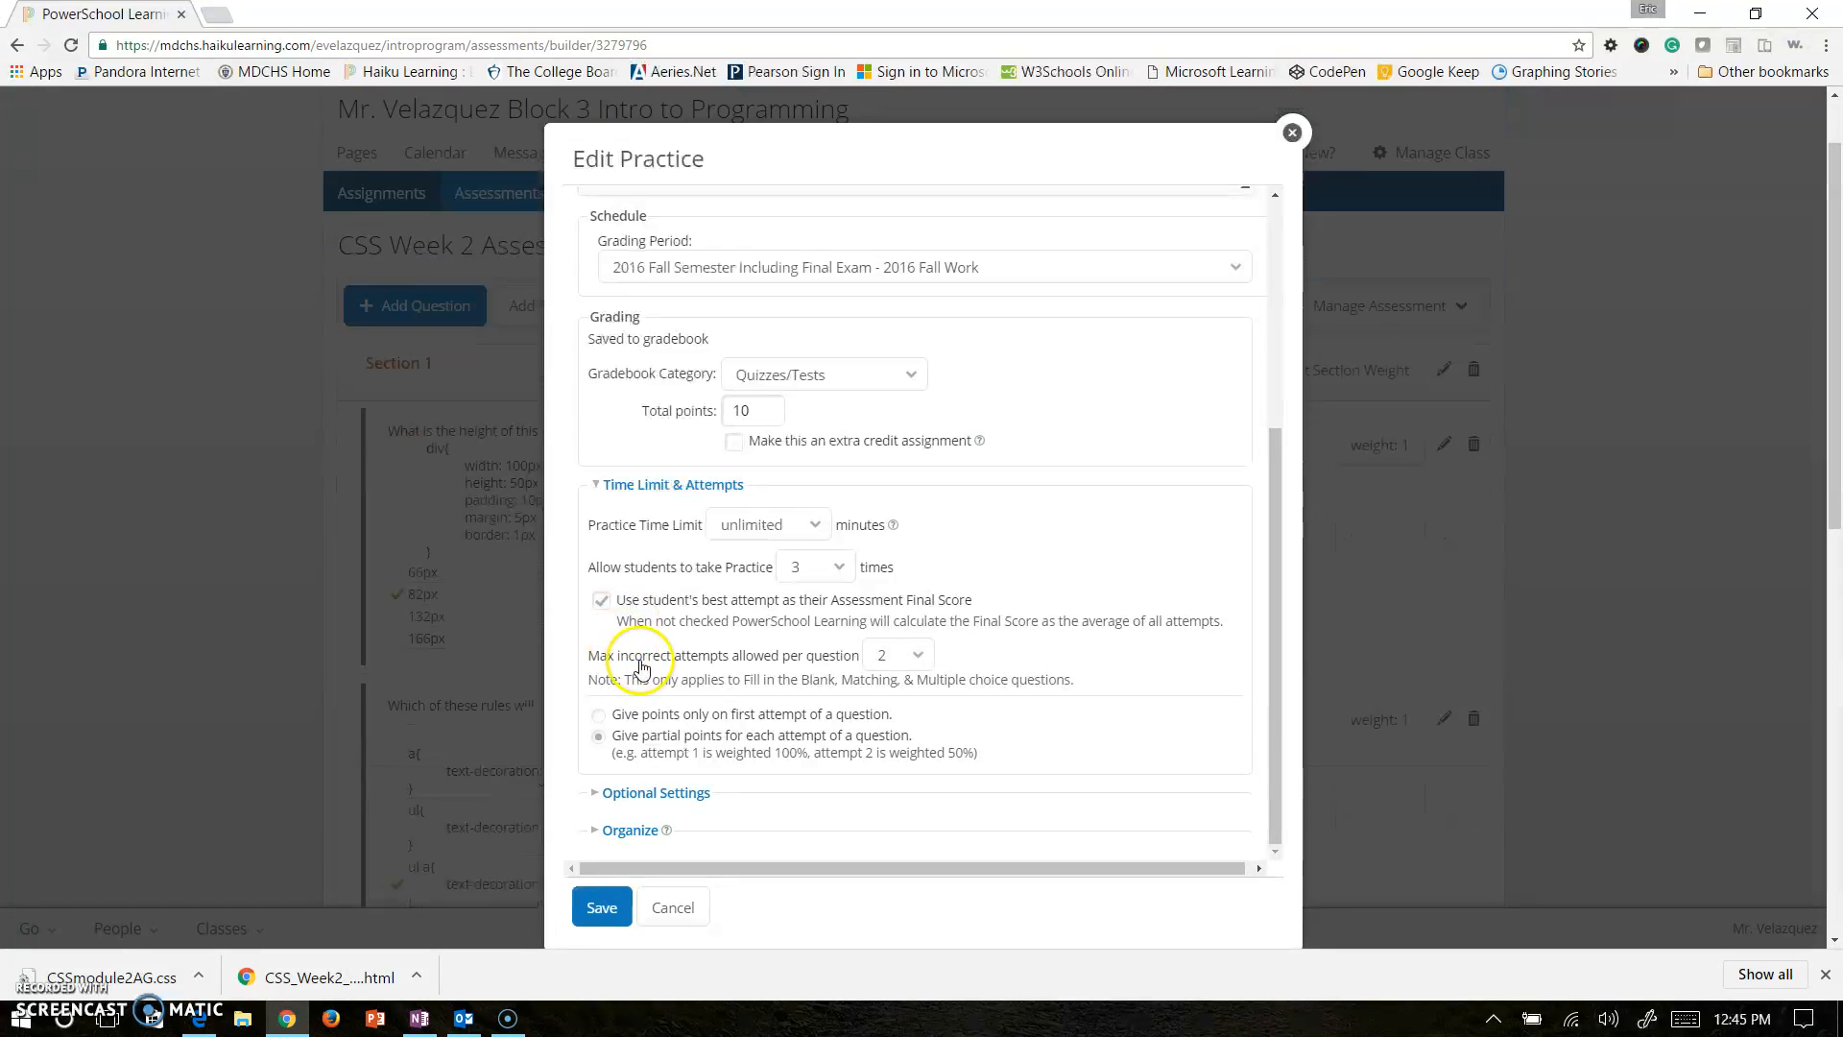
pyautogui.click(633, 792)
pyautogui.scroll(-2, 720, 730)
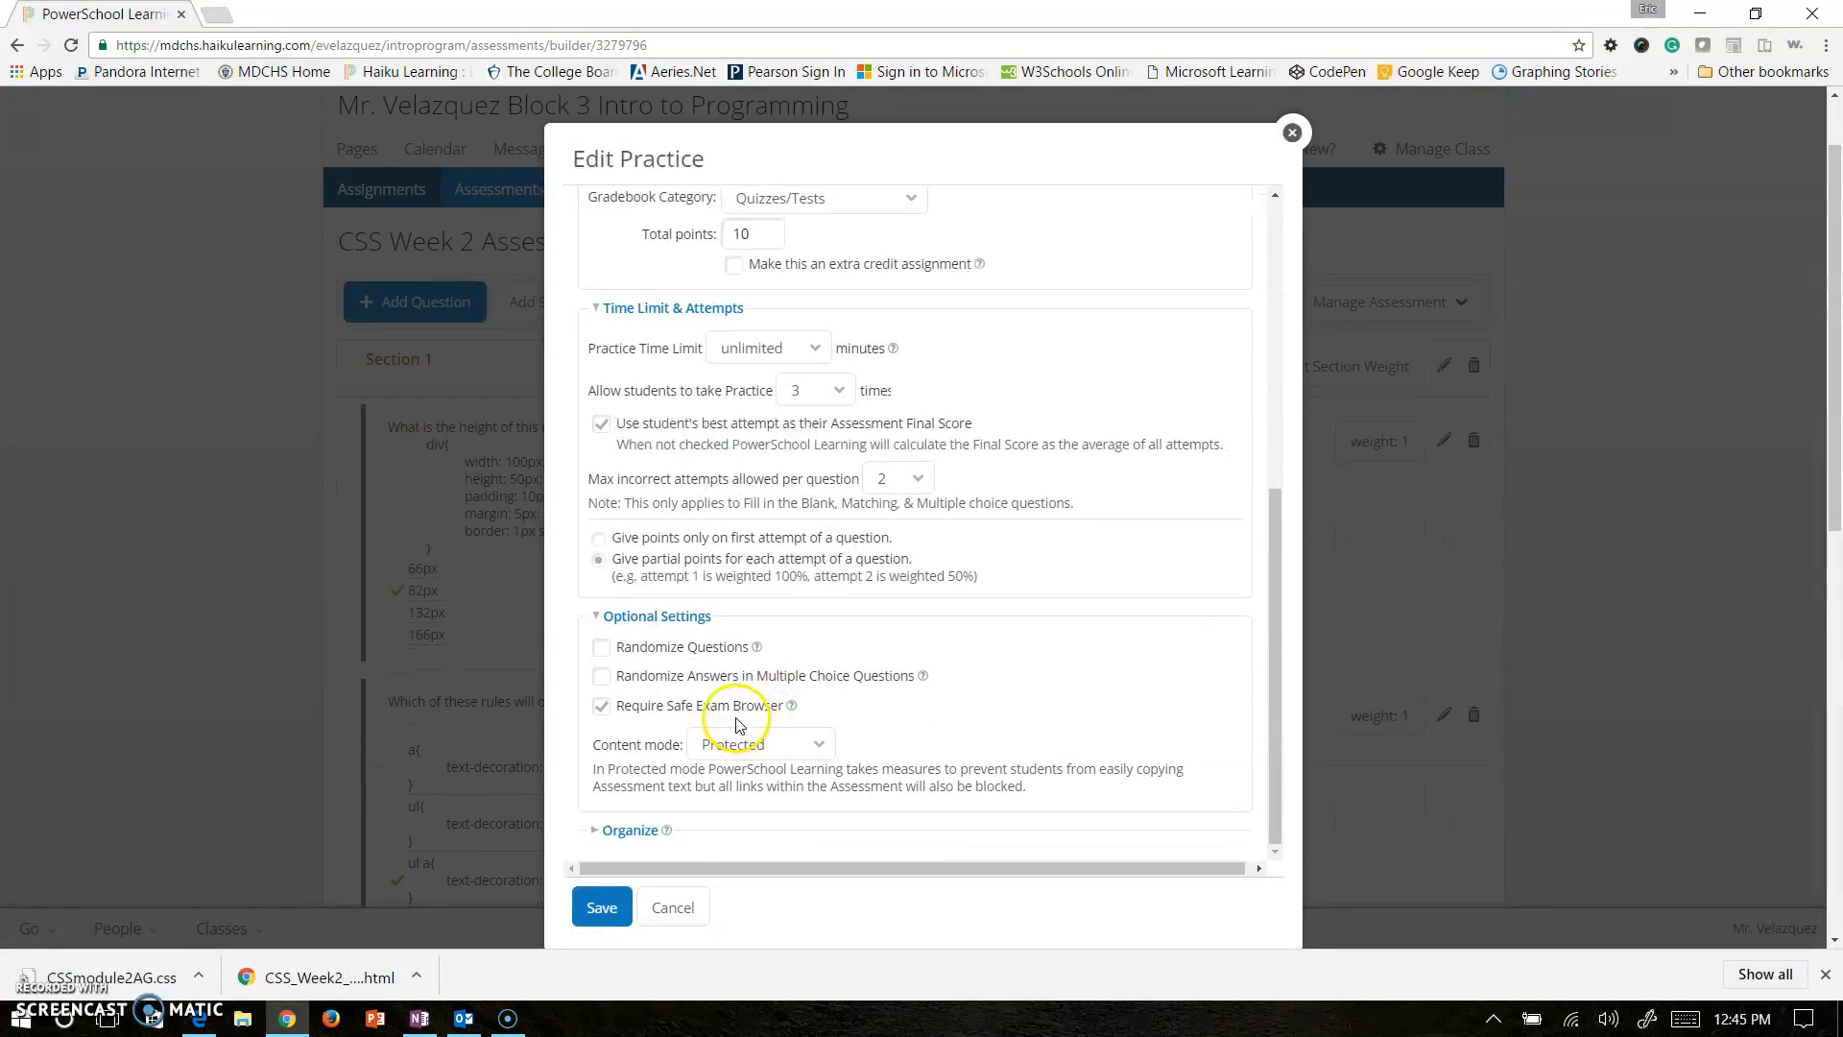
pyautogui.click(626, 619)
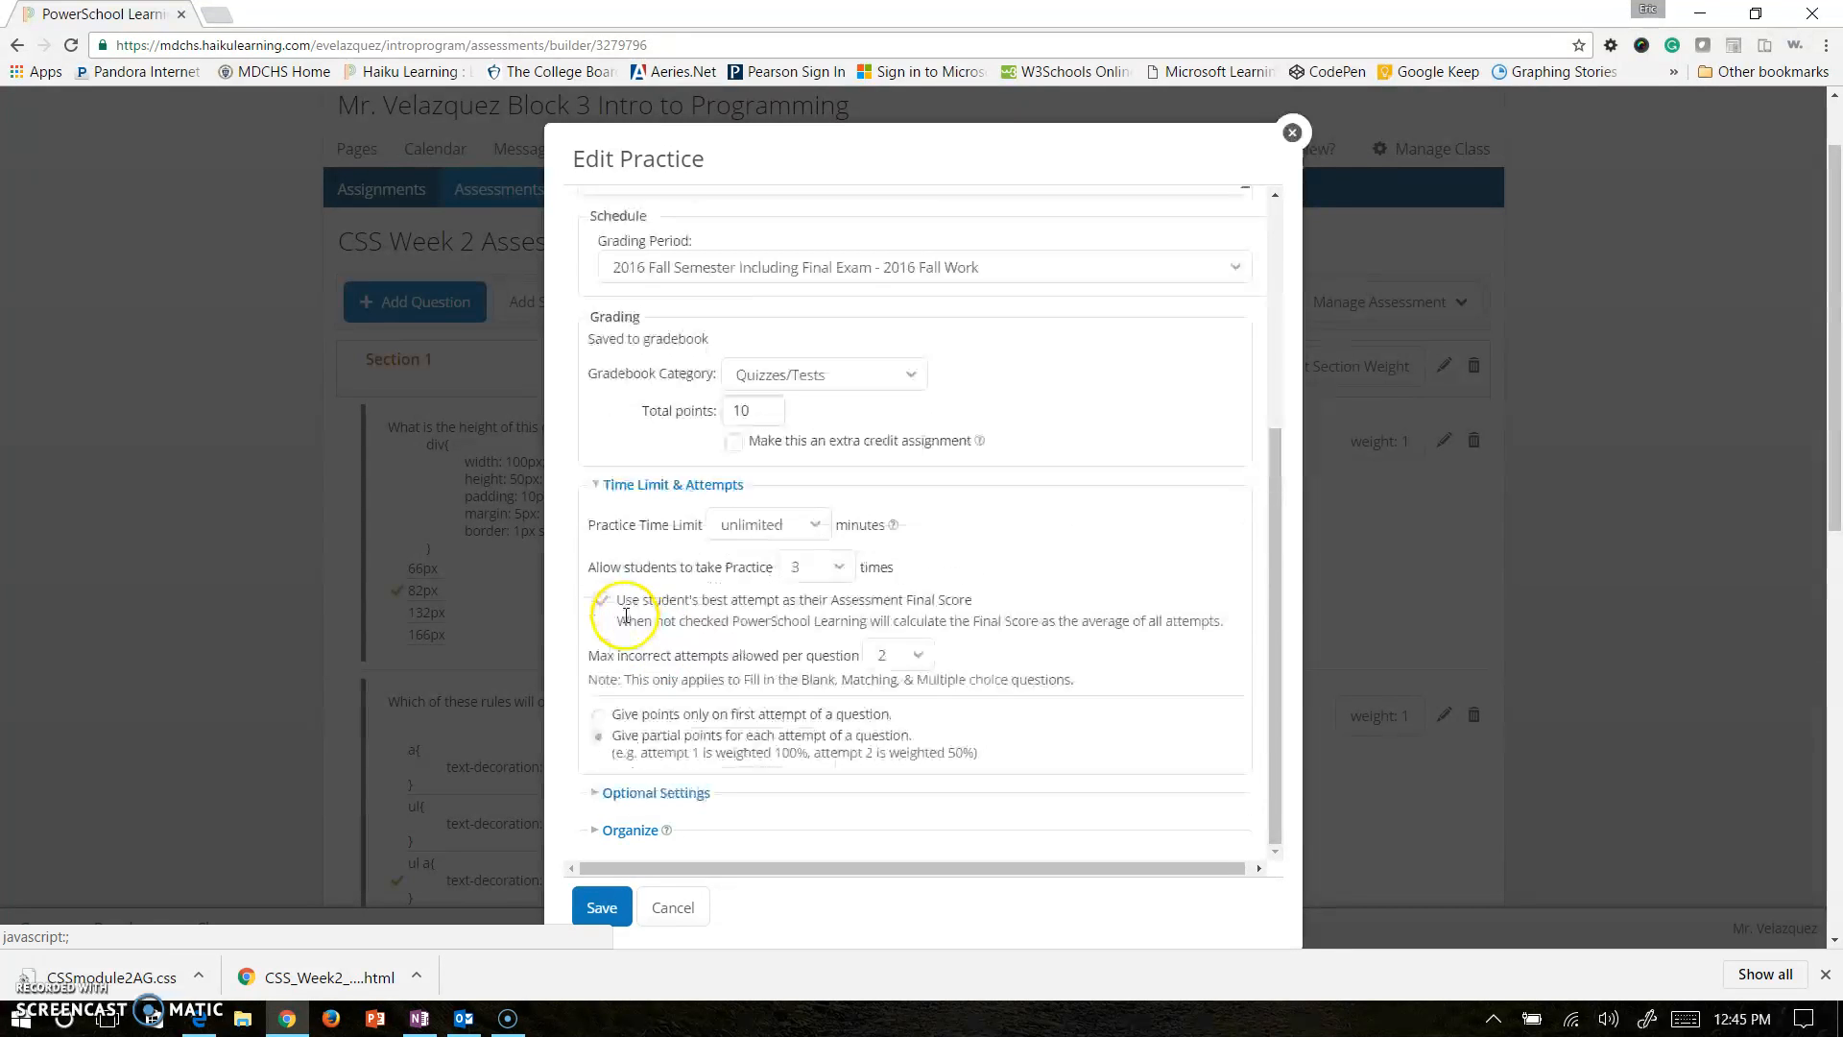
pyautogui.scroll(1, 676, 763)
pyautogui.scroll(3, 677, 763)
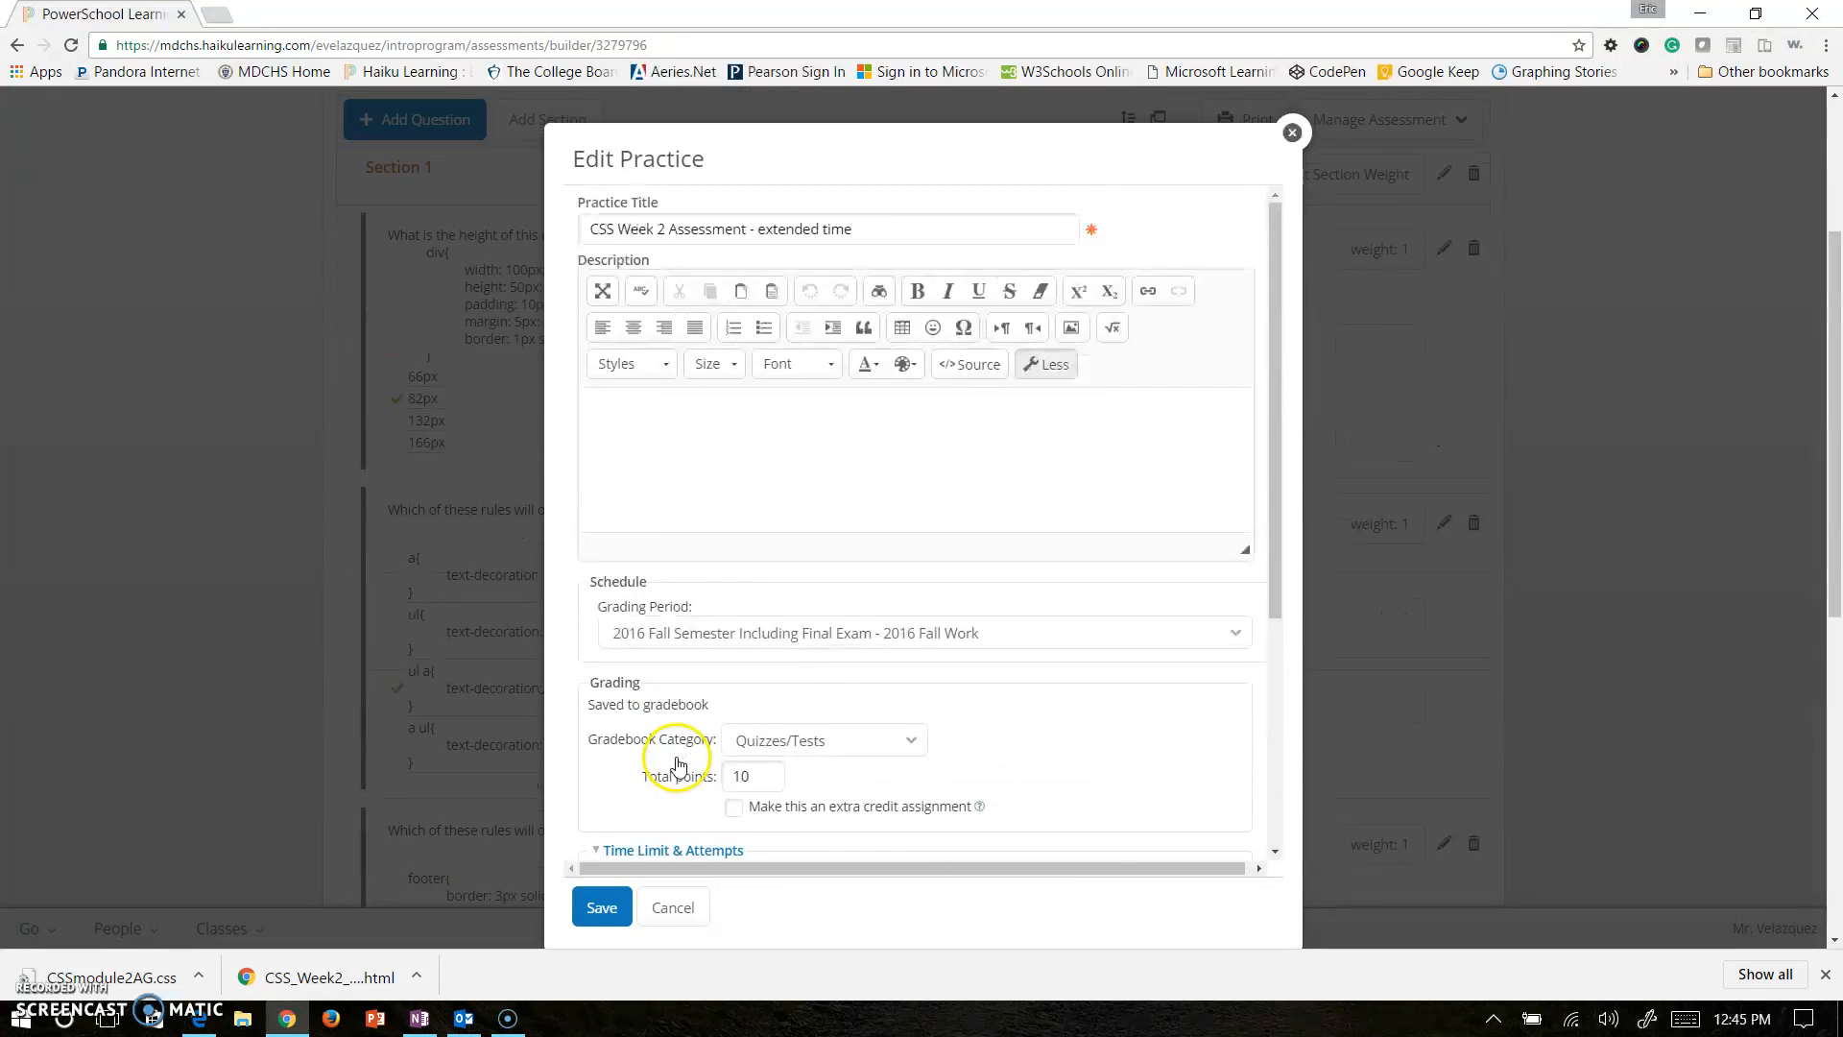
pyautogui.scroll(-4, 677, 760)
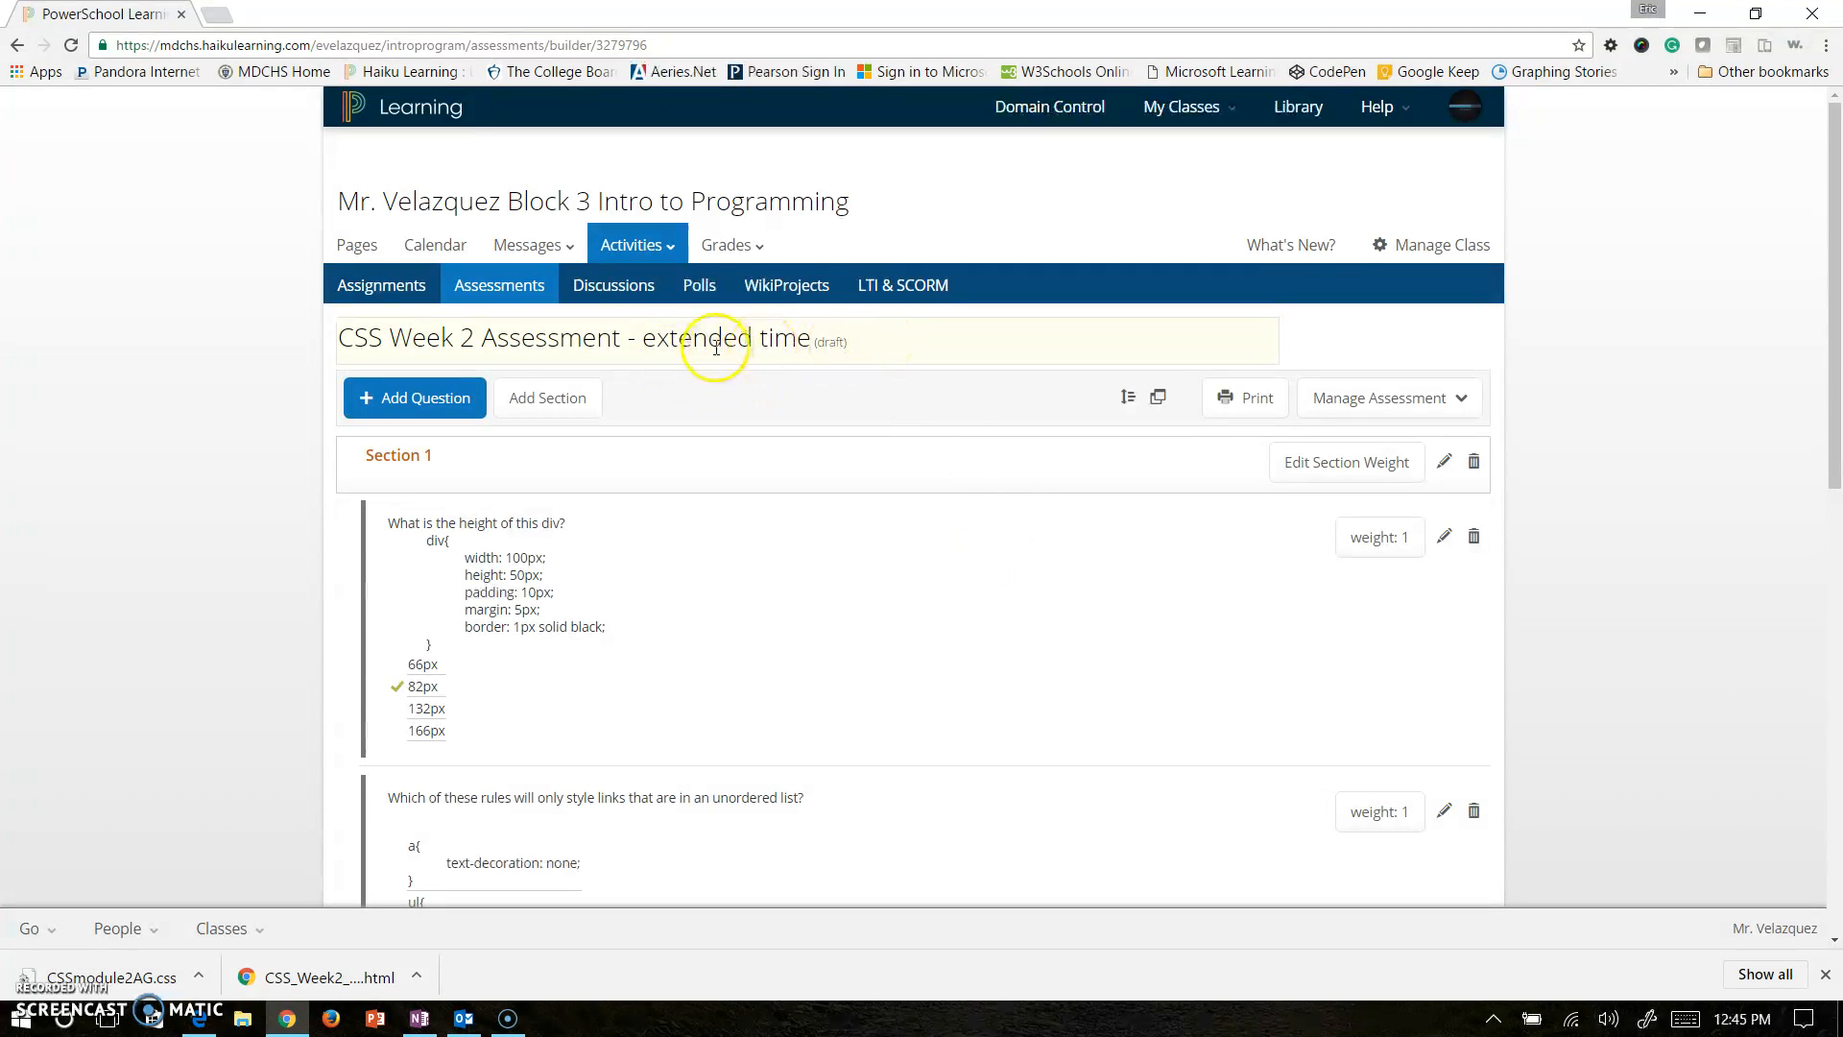
# Choose Publish from the draft copy's Manage Assessment actions.
pyautogui.click(1359, 400)
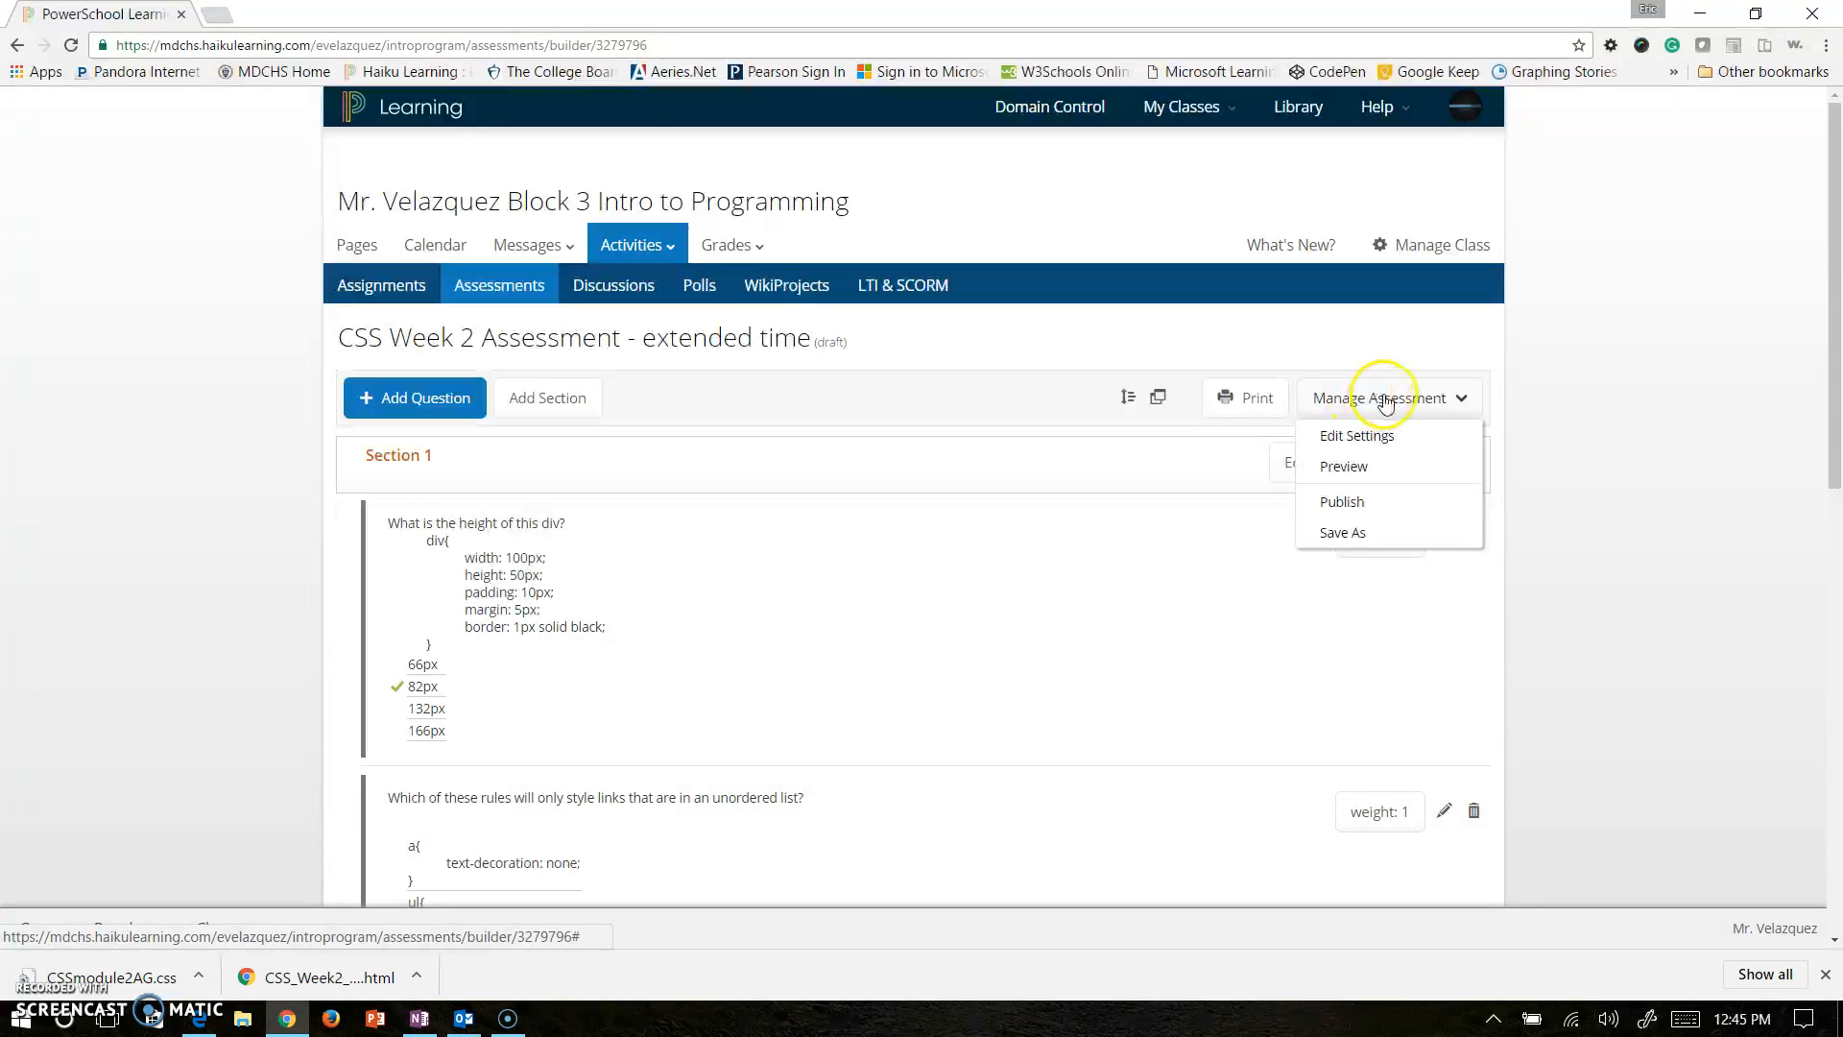
pyautogui.click(1378, 516)
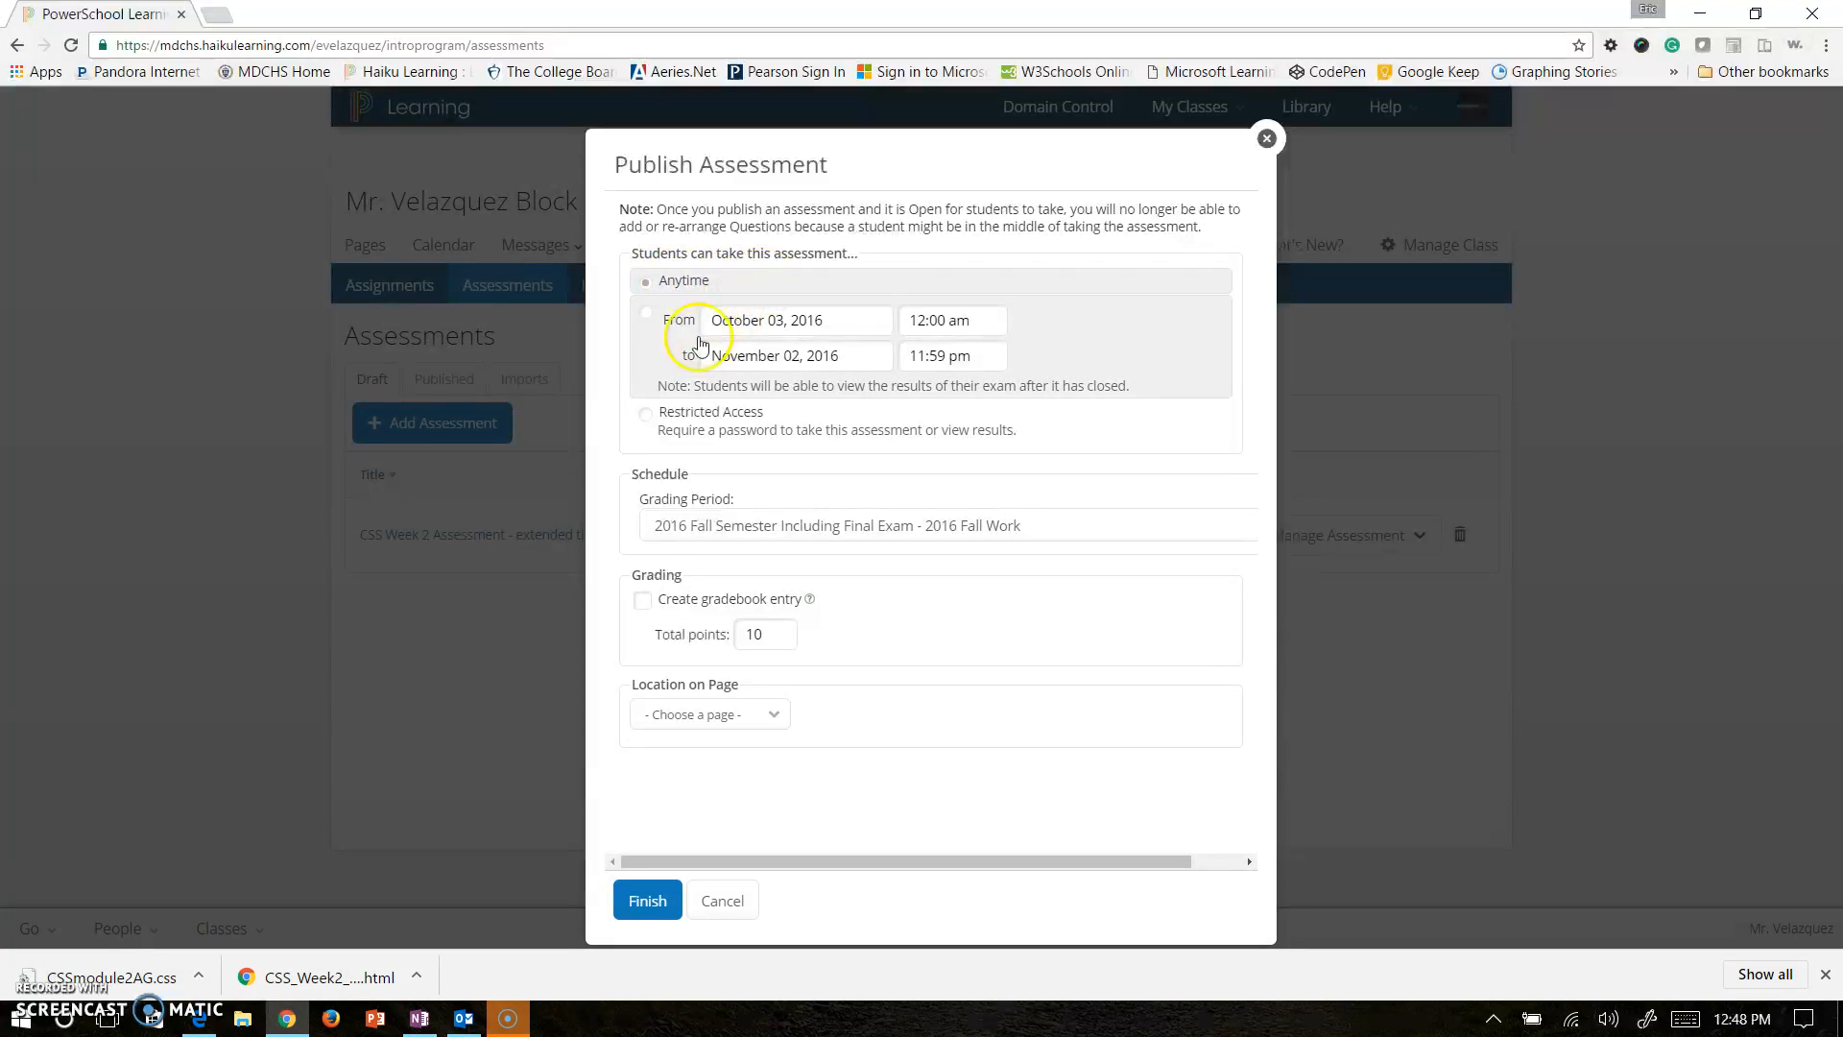
# Require a password for access and create a gradebook entry under Quizzes/Tests.
pyautogui.click(698, 428)
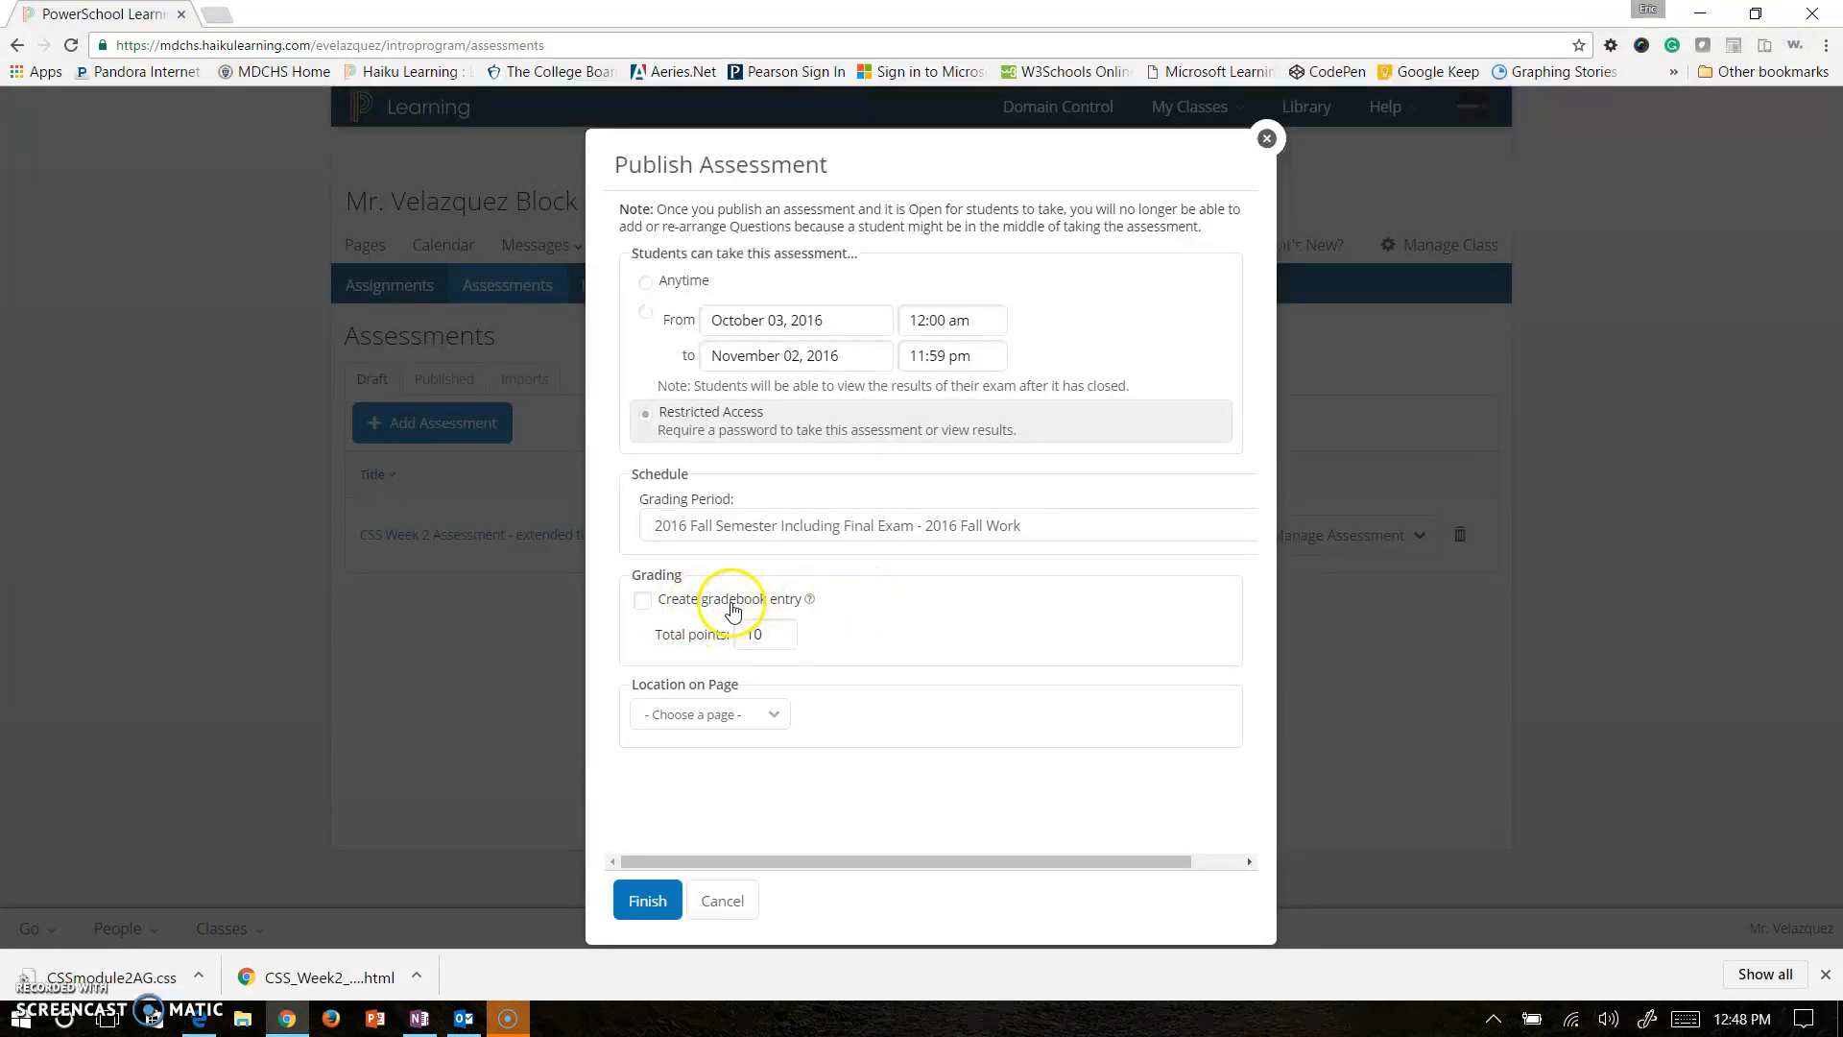
pyautogui.click(689, 598)
pyautogui.click(874, 640)
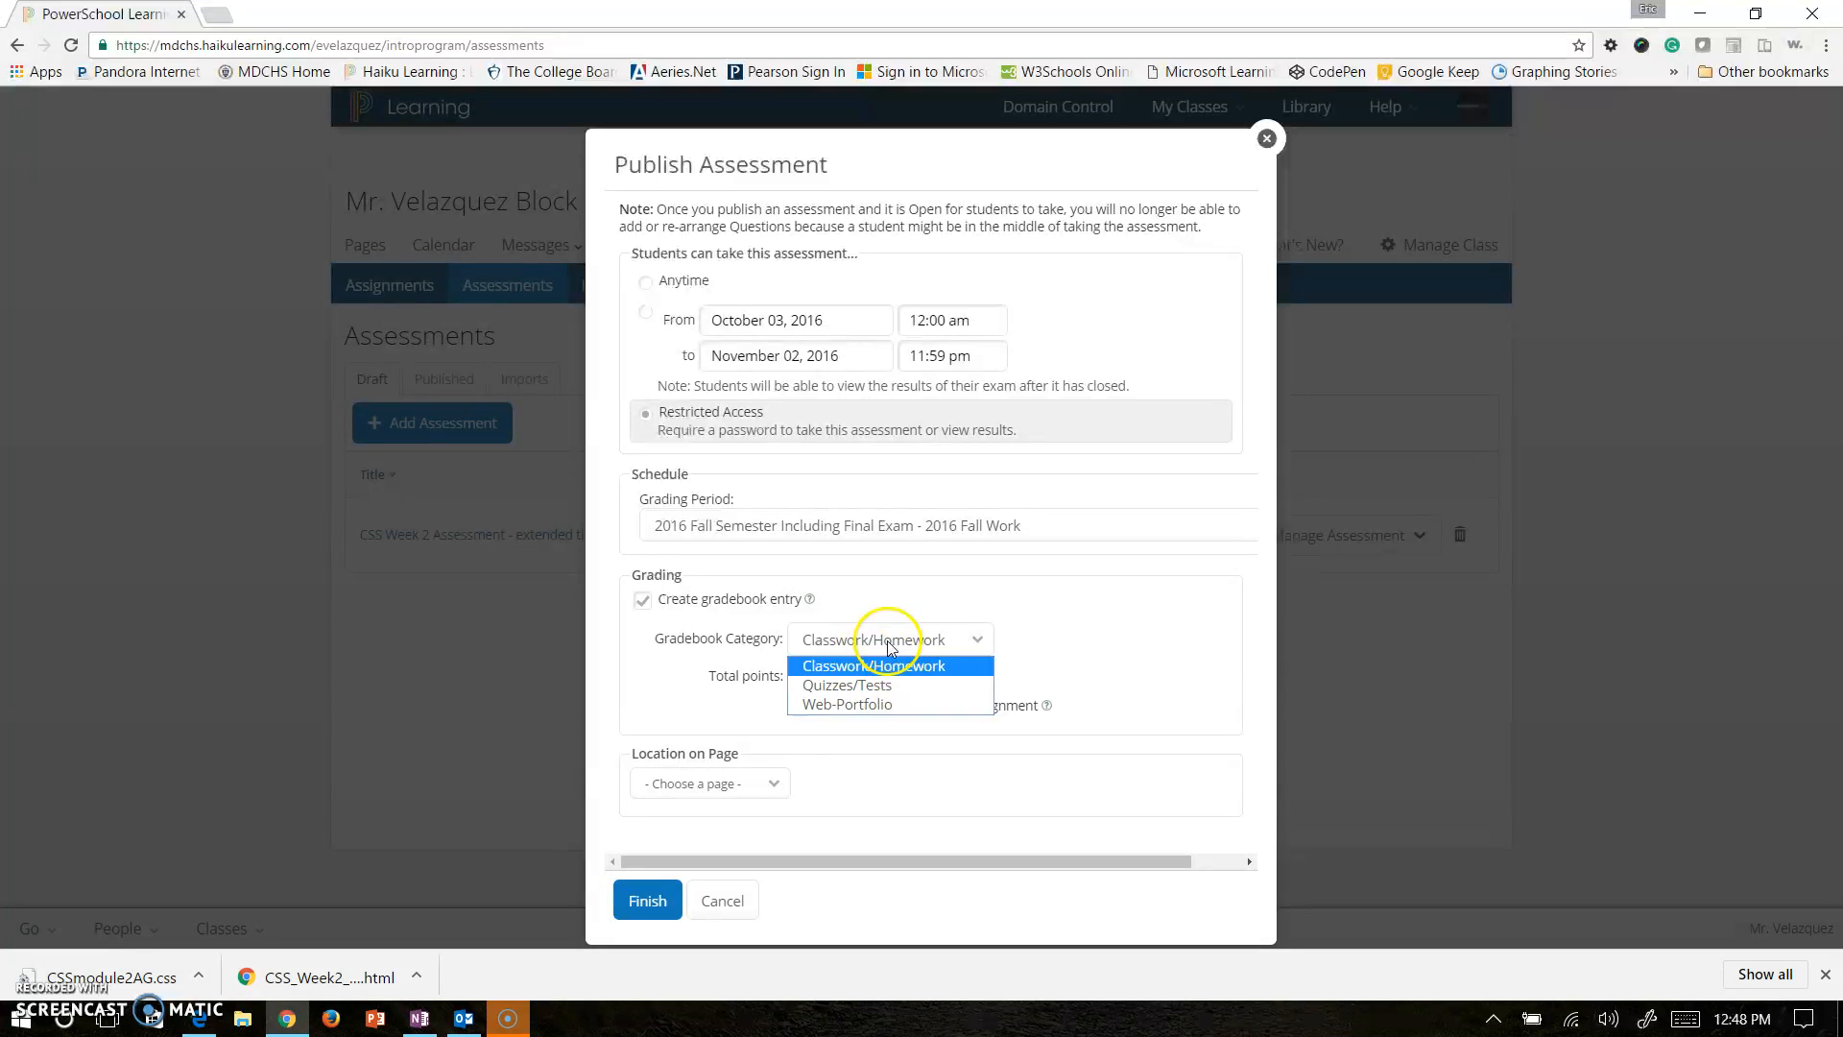
pyautogui.click(874, 688)
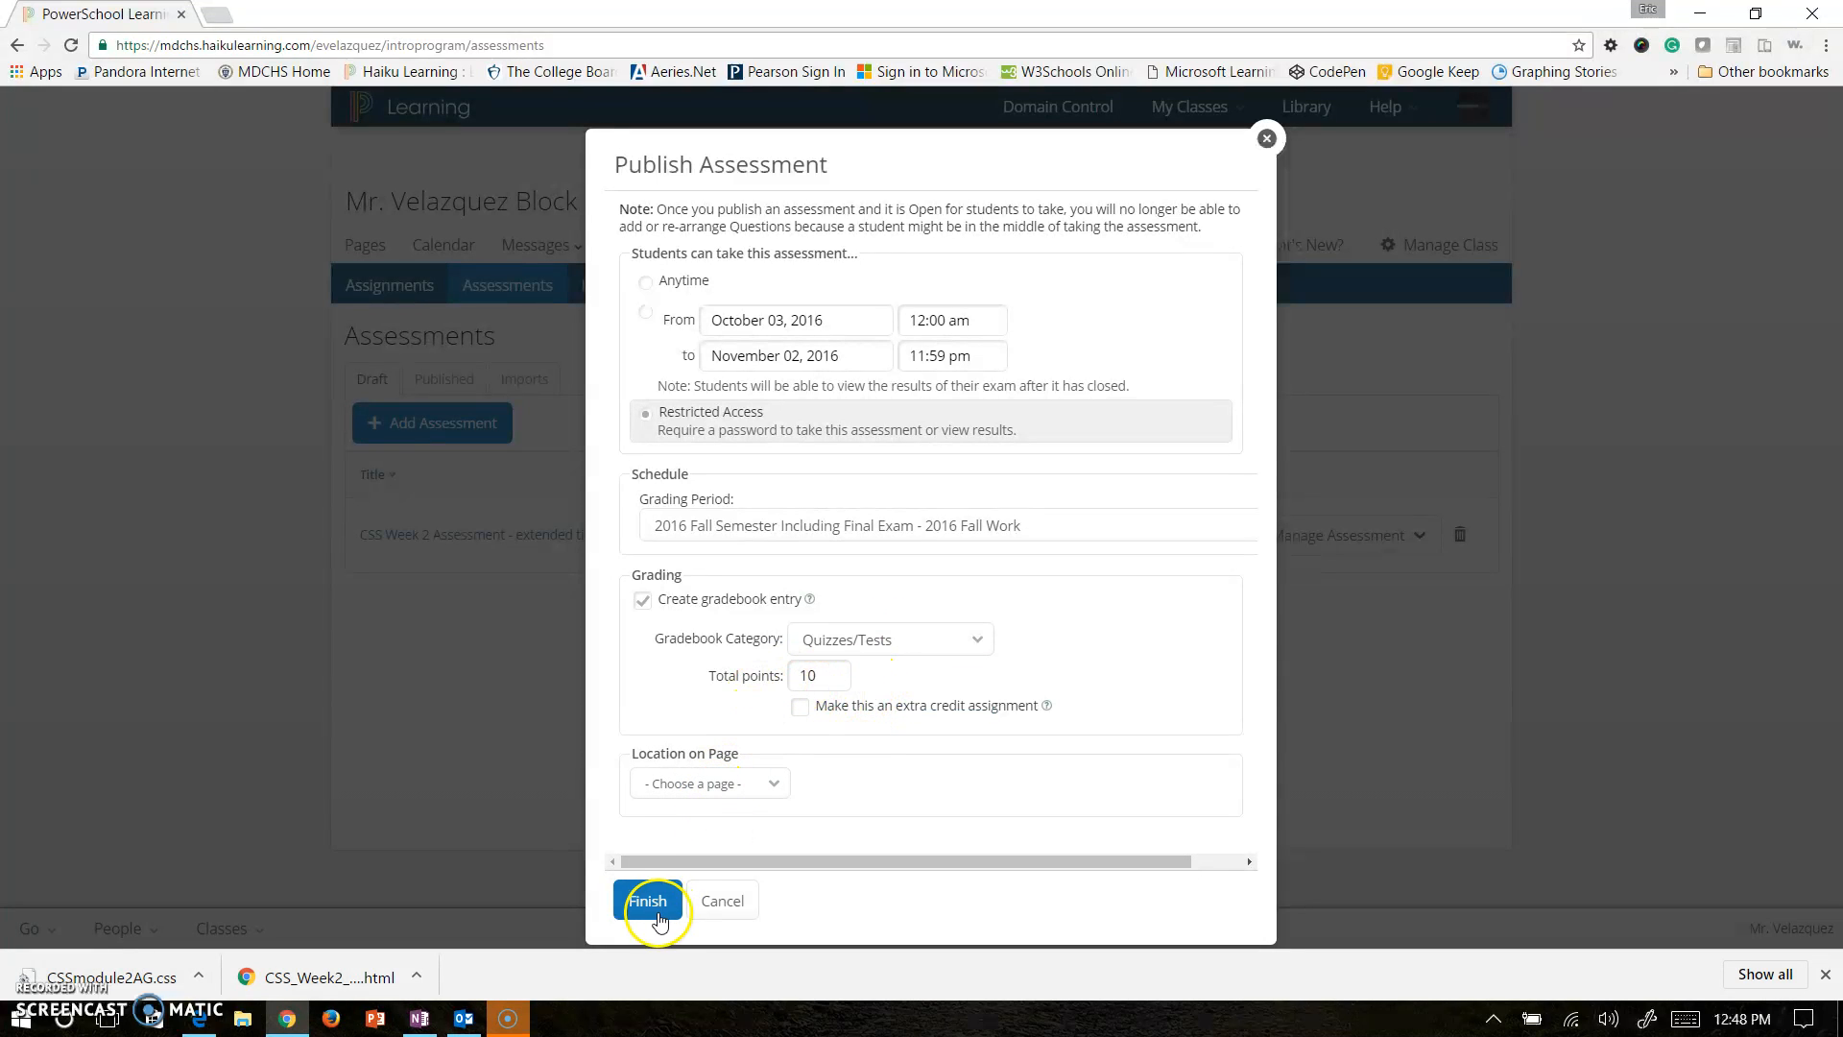
# Leave Location on Page unchosen and finish publishing the assessment.
pyautogui.click(711, 784)
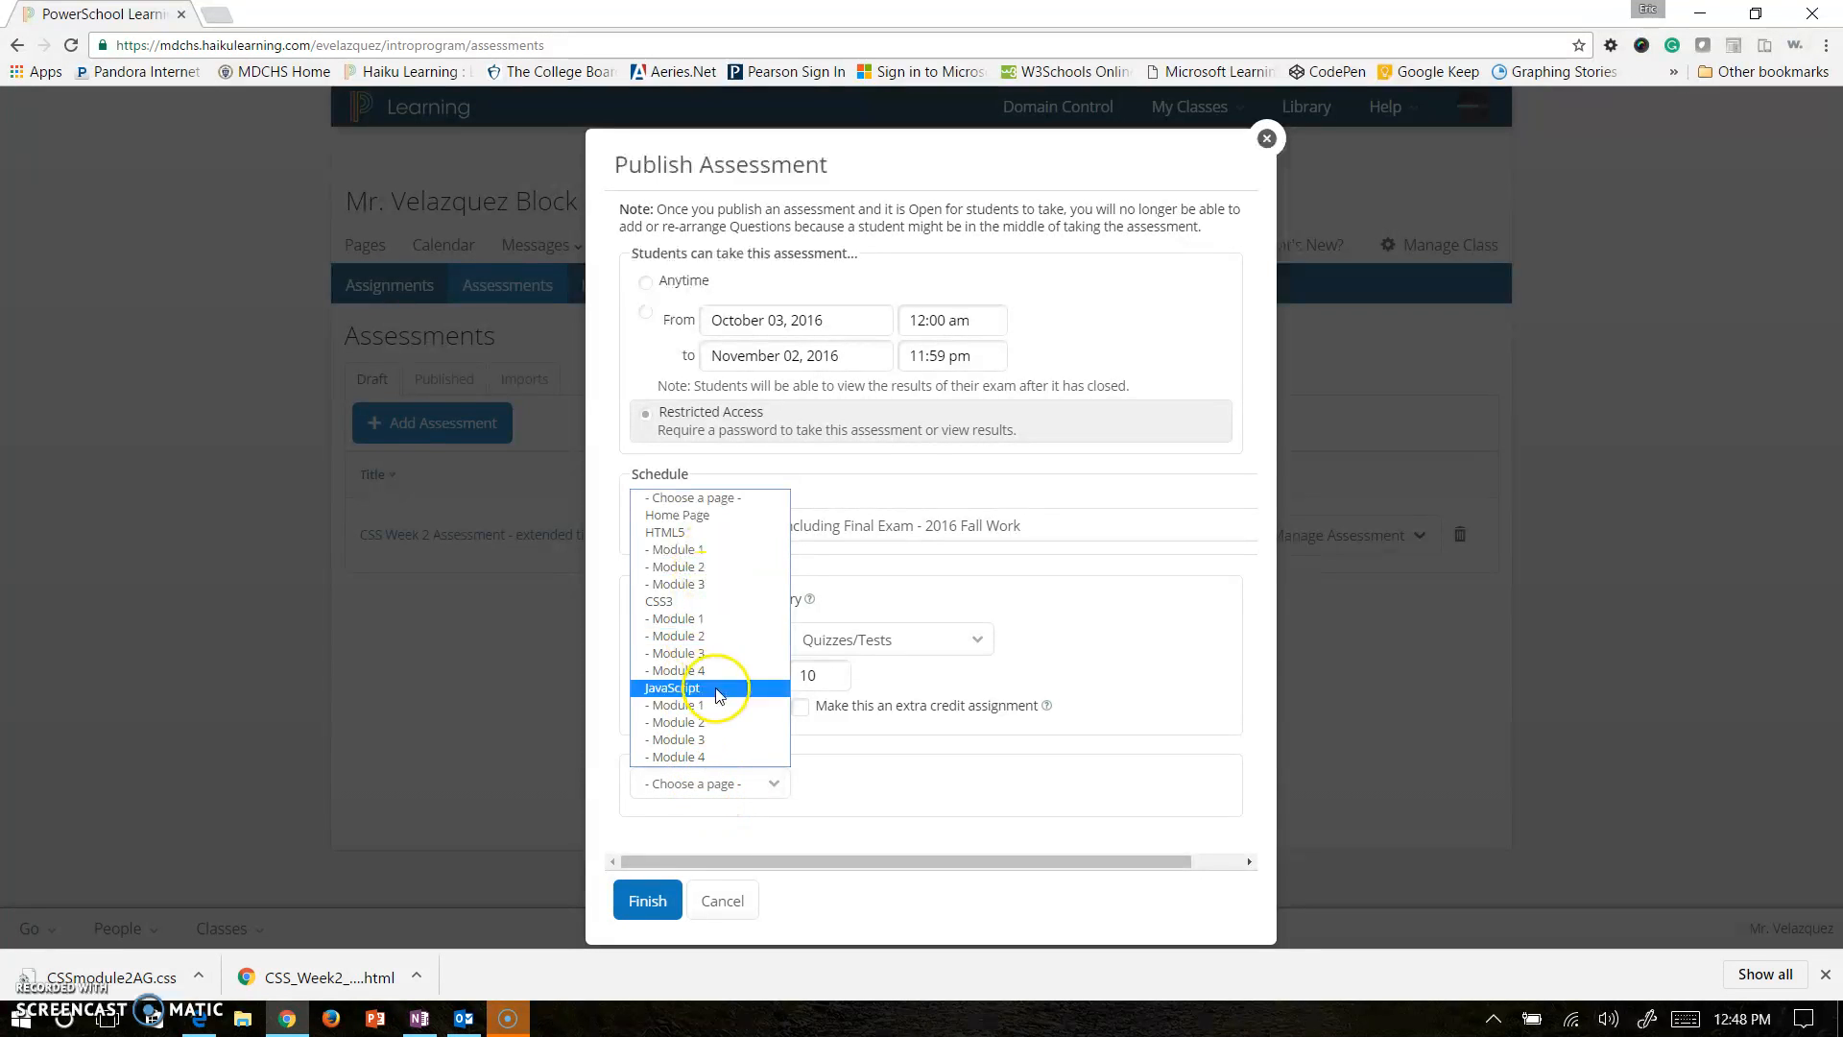
pyautogui.click(766, 782)
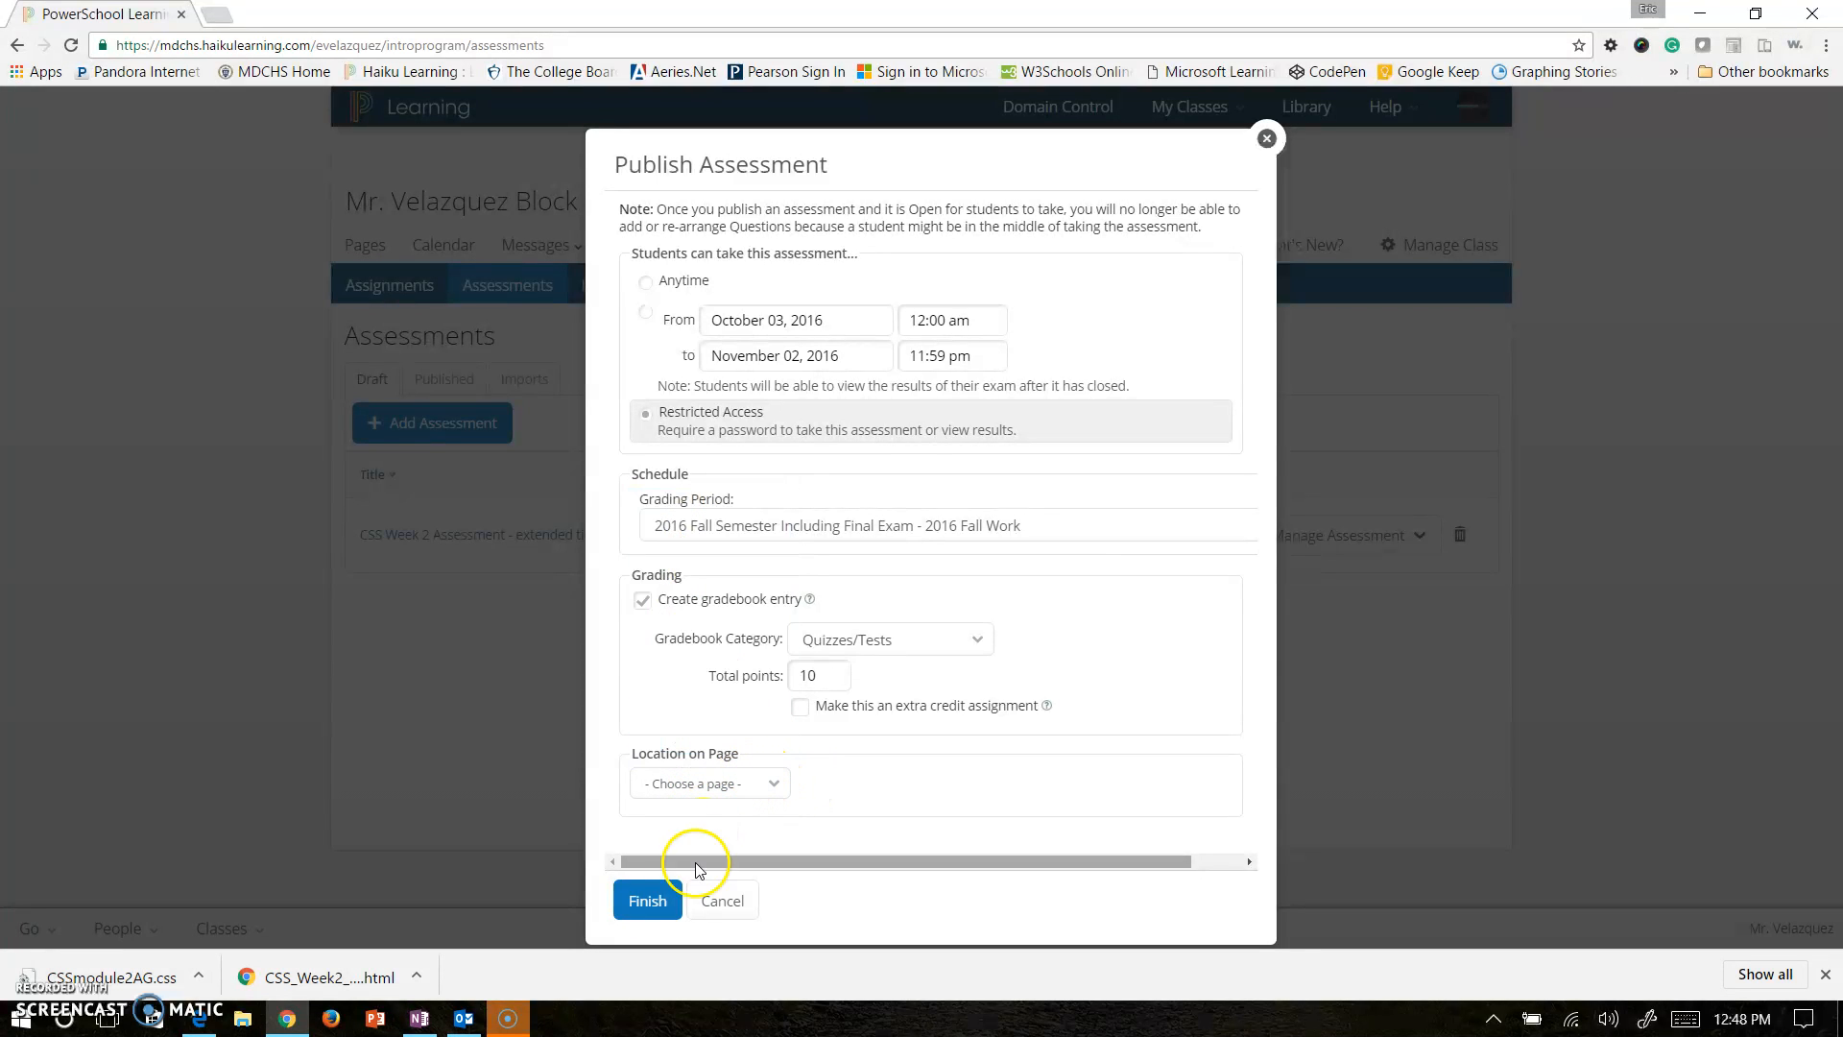
pyautogui.click(732, 786)
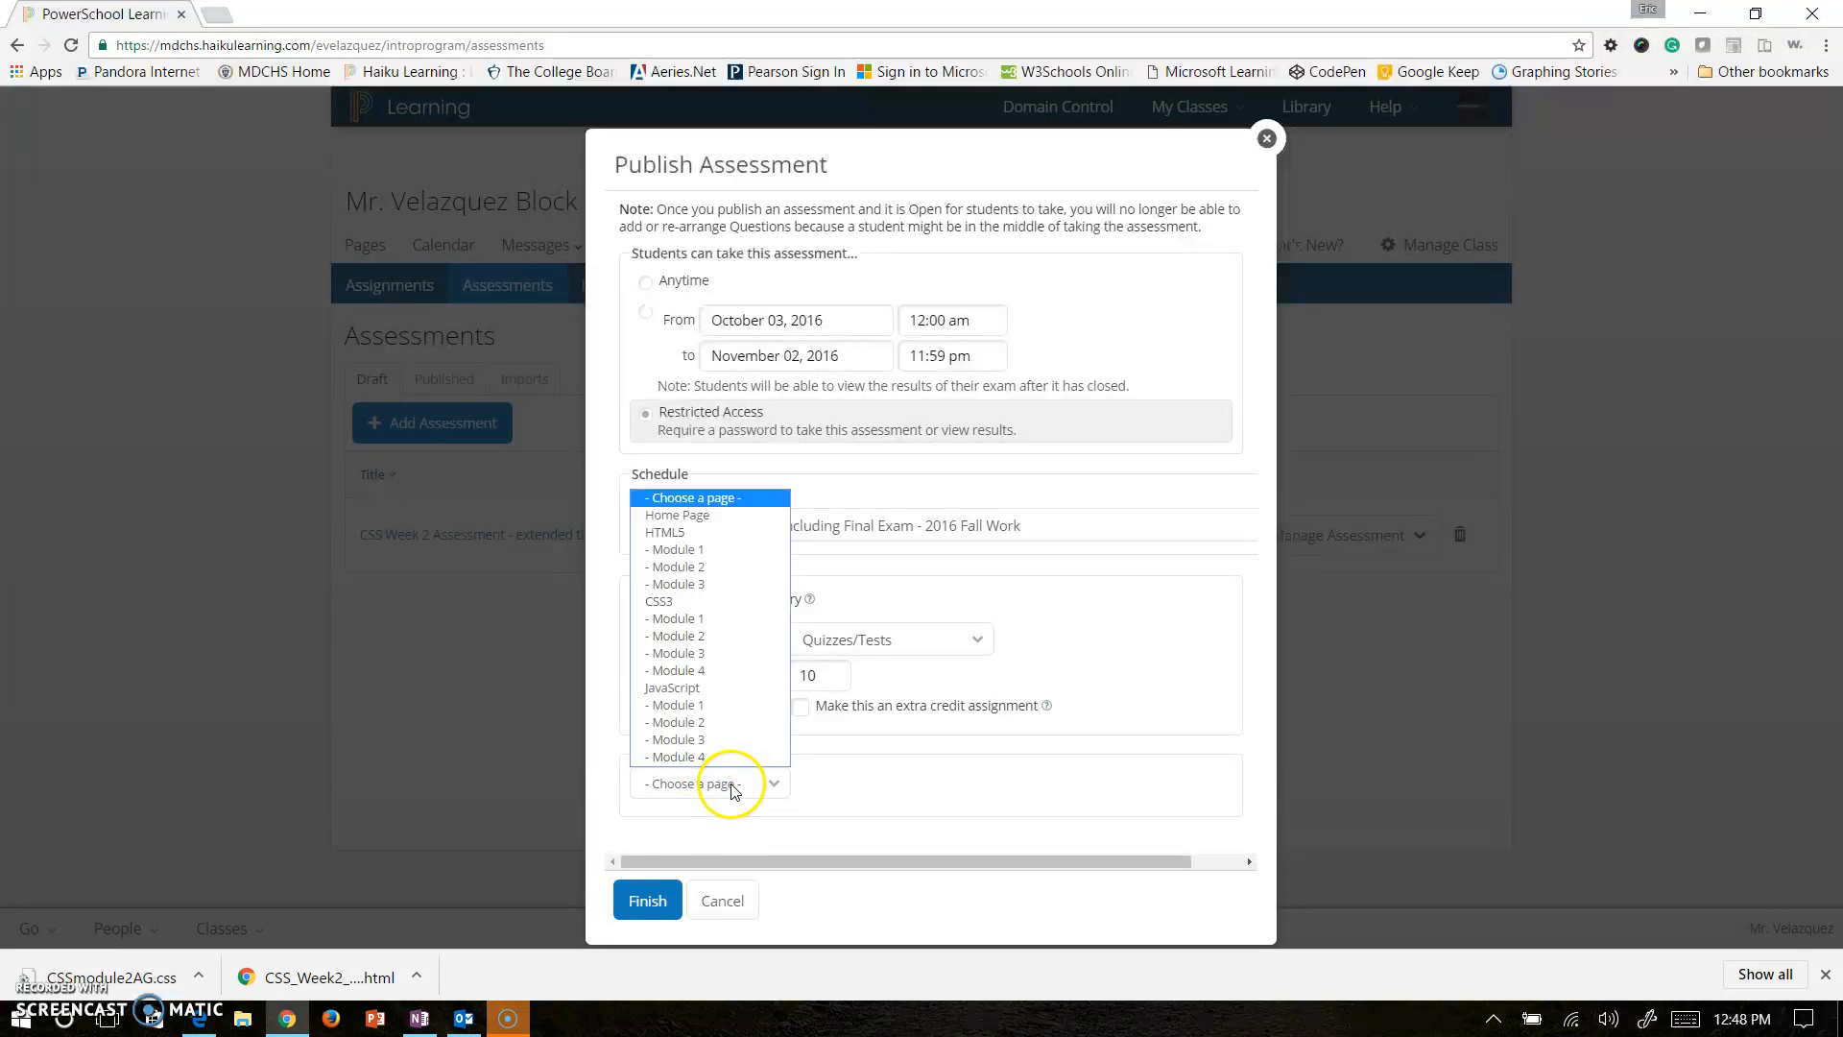
pyautogui.click(731, 787)
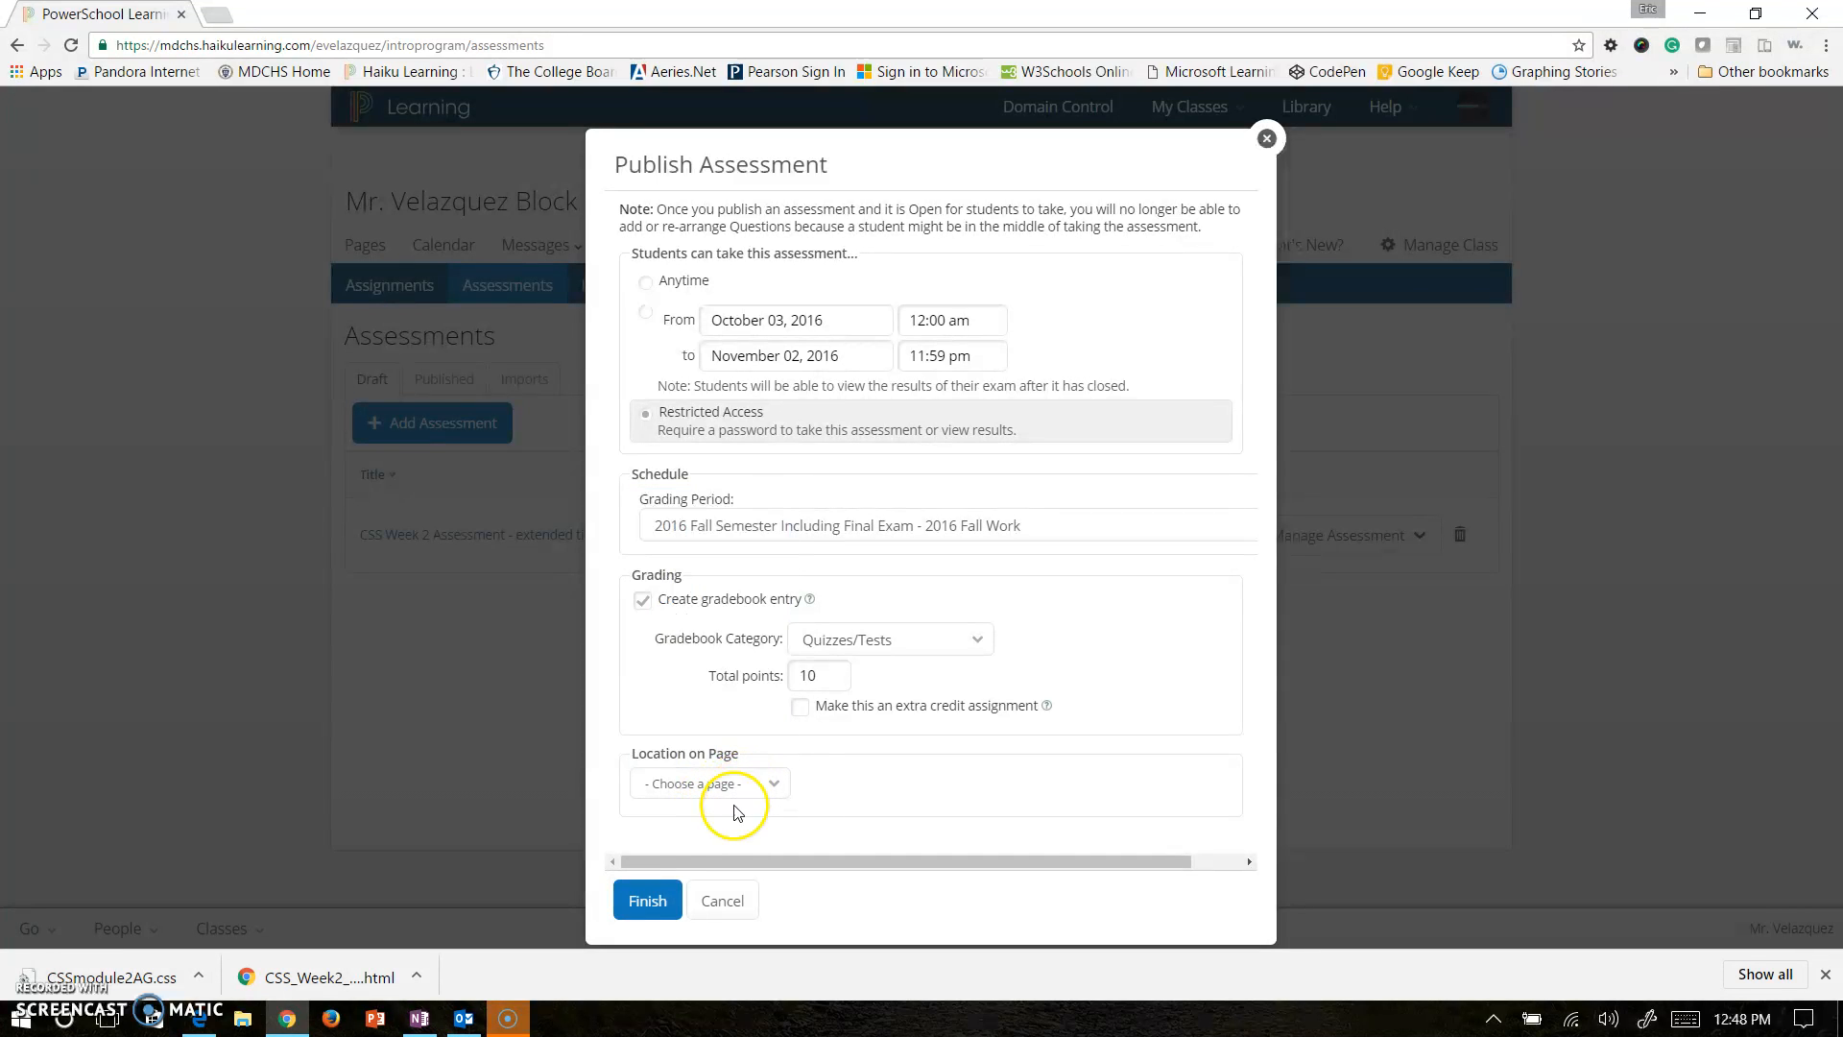
pyautogui.click(649, 907)
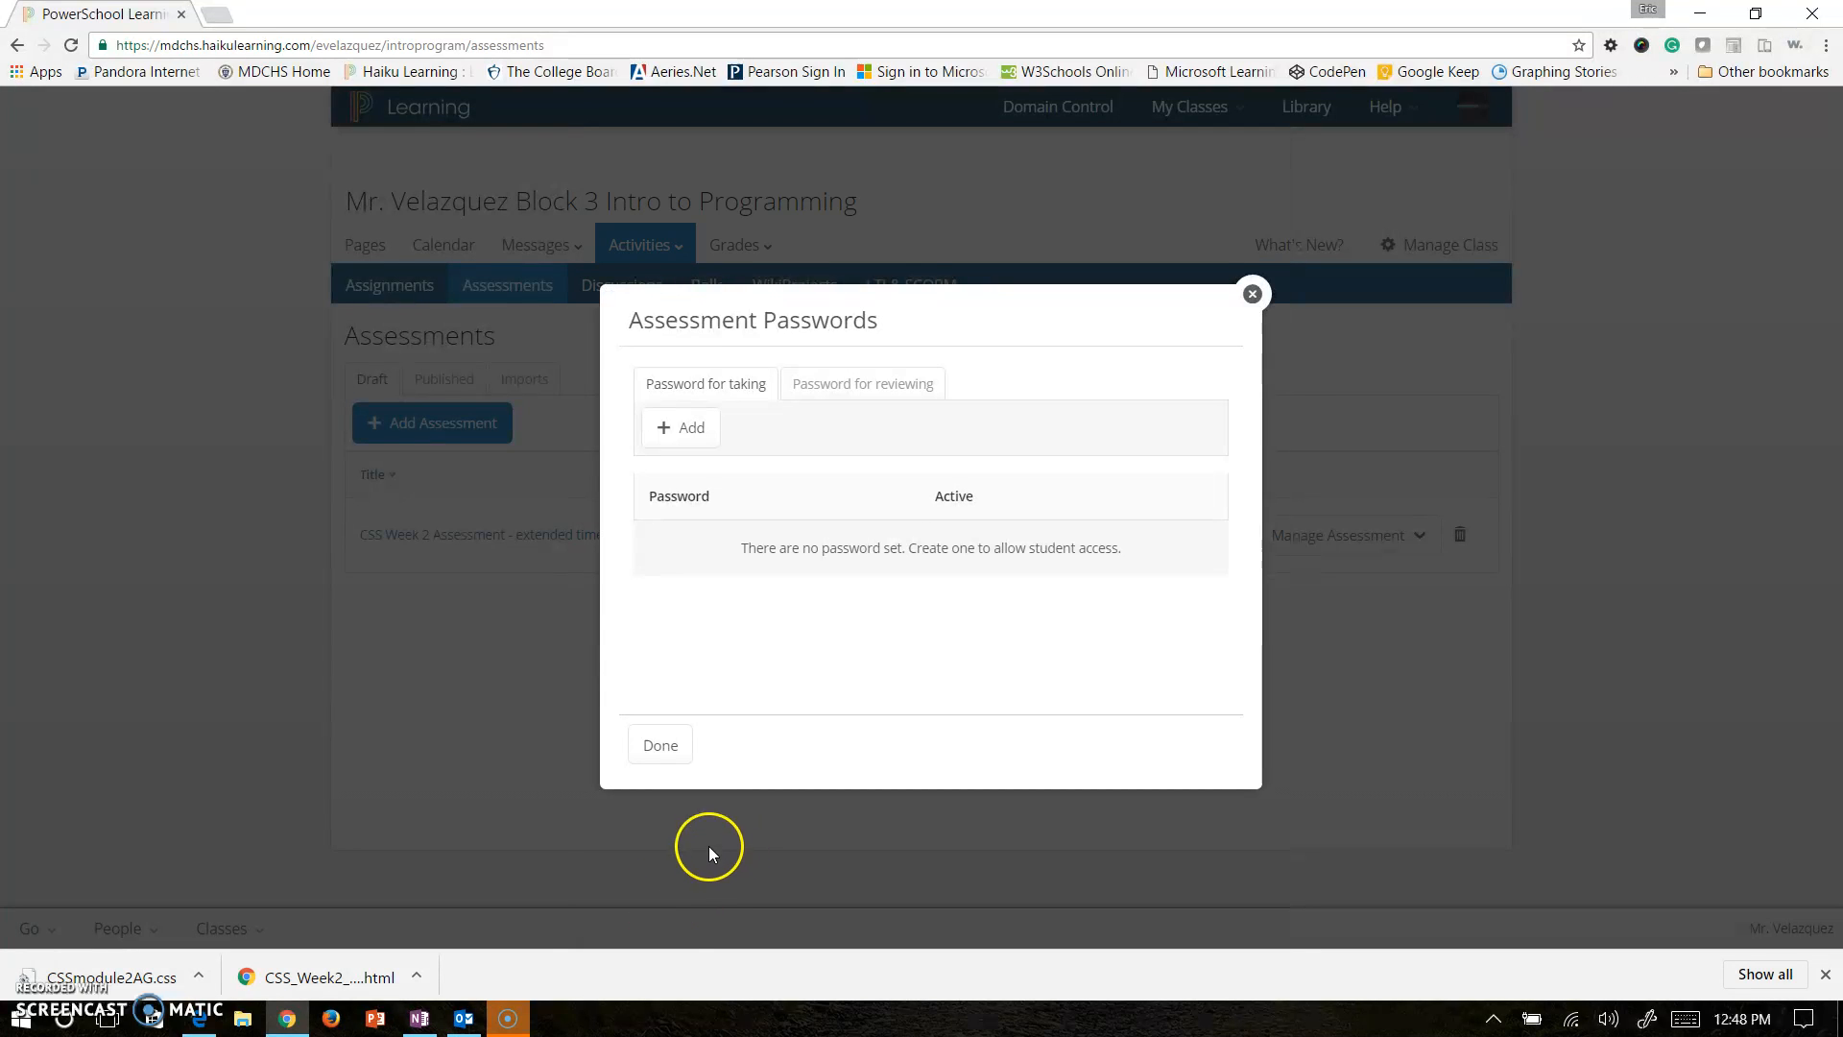
# Add a password for taking the assessment and limit it to a time window.
pyautogui.click(700, 444)
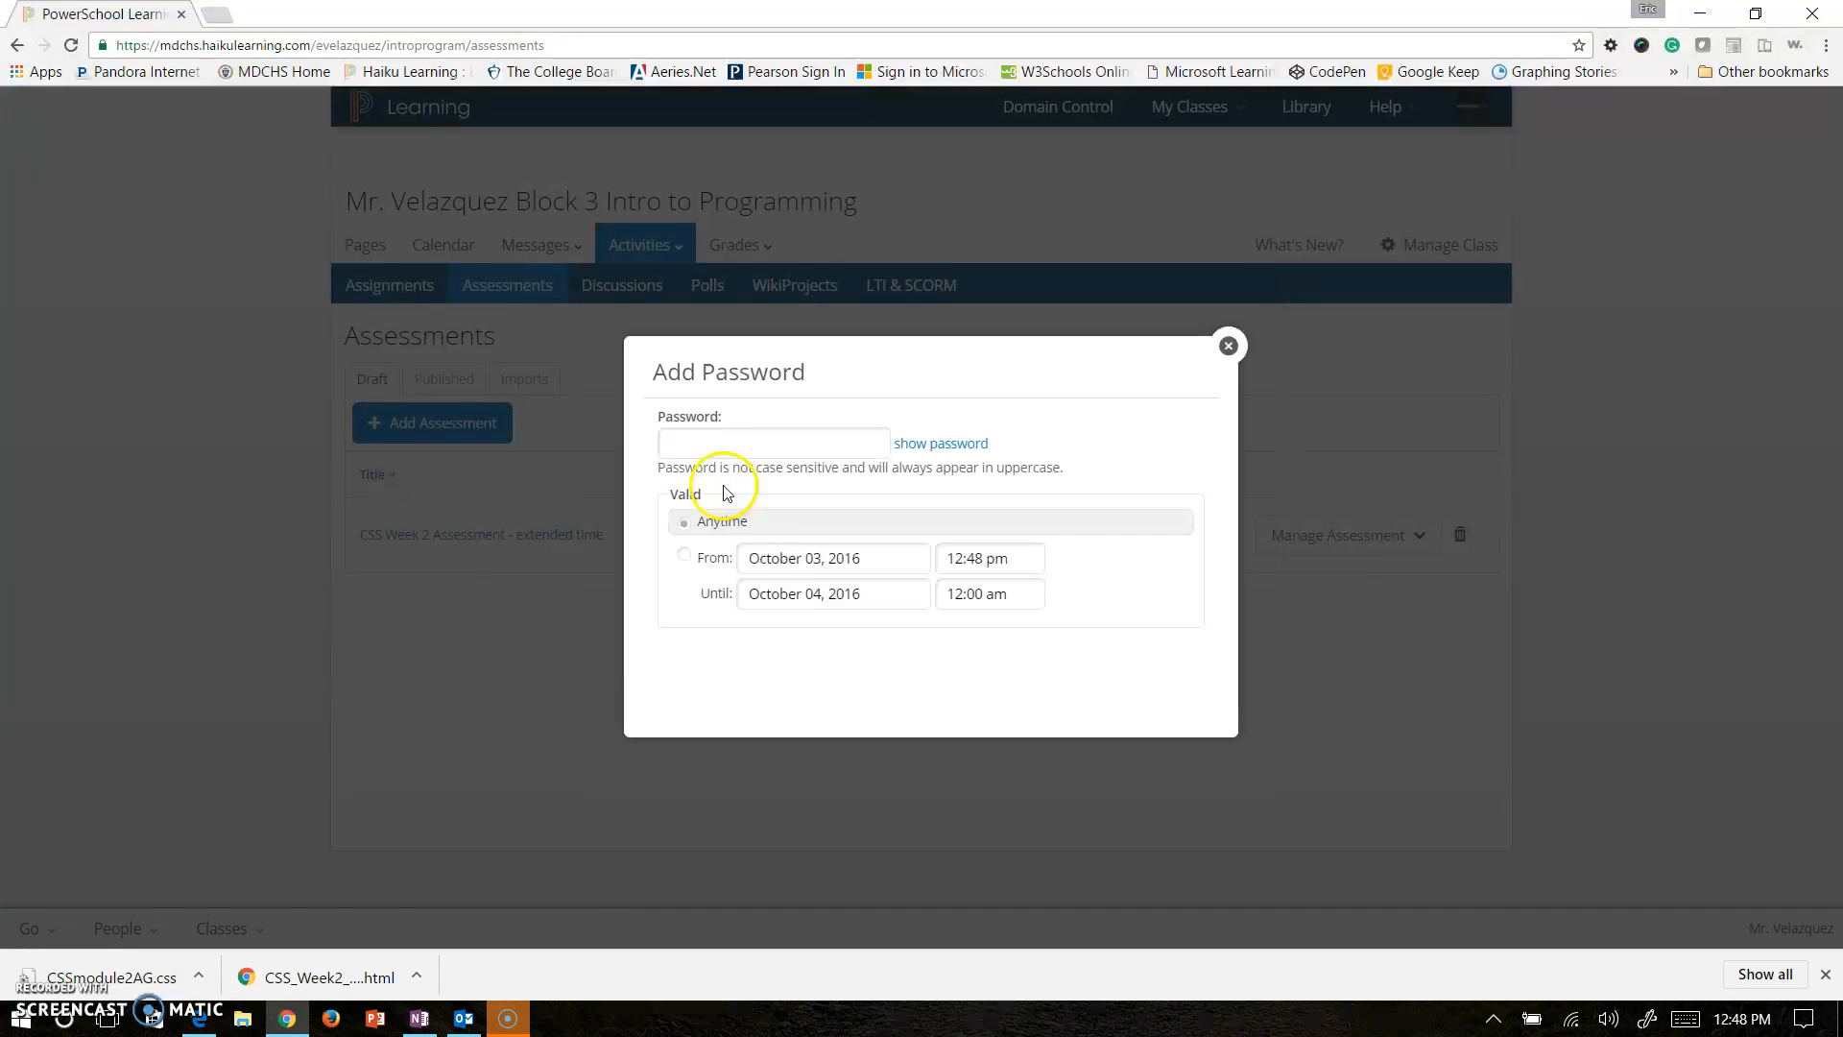
pyautogui.click(758, 434)
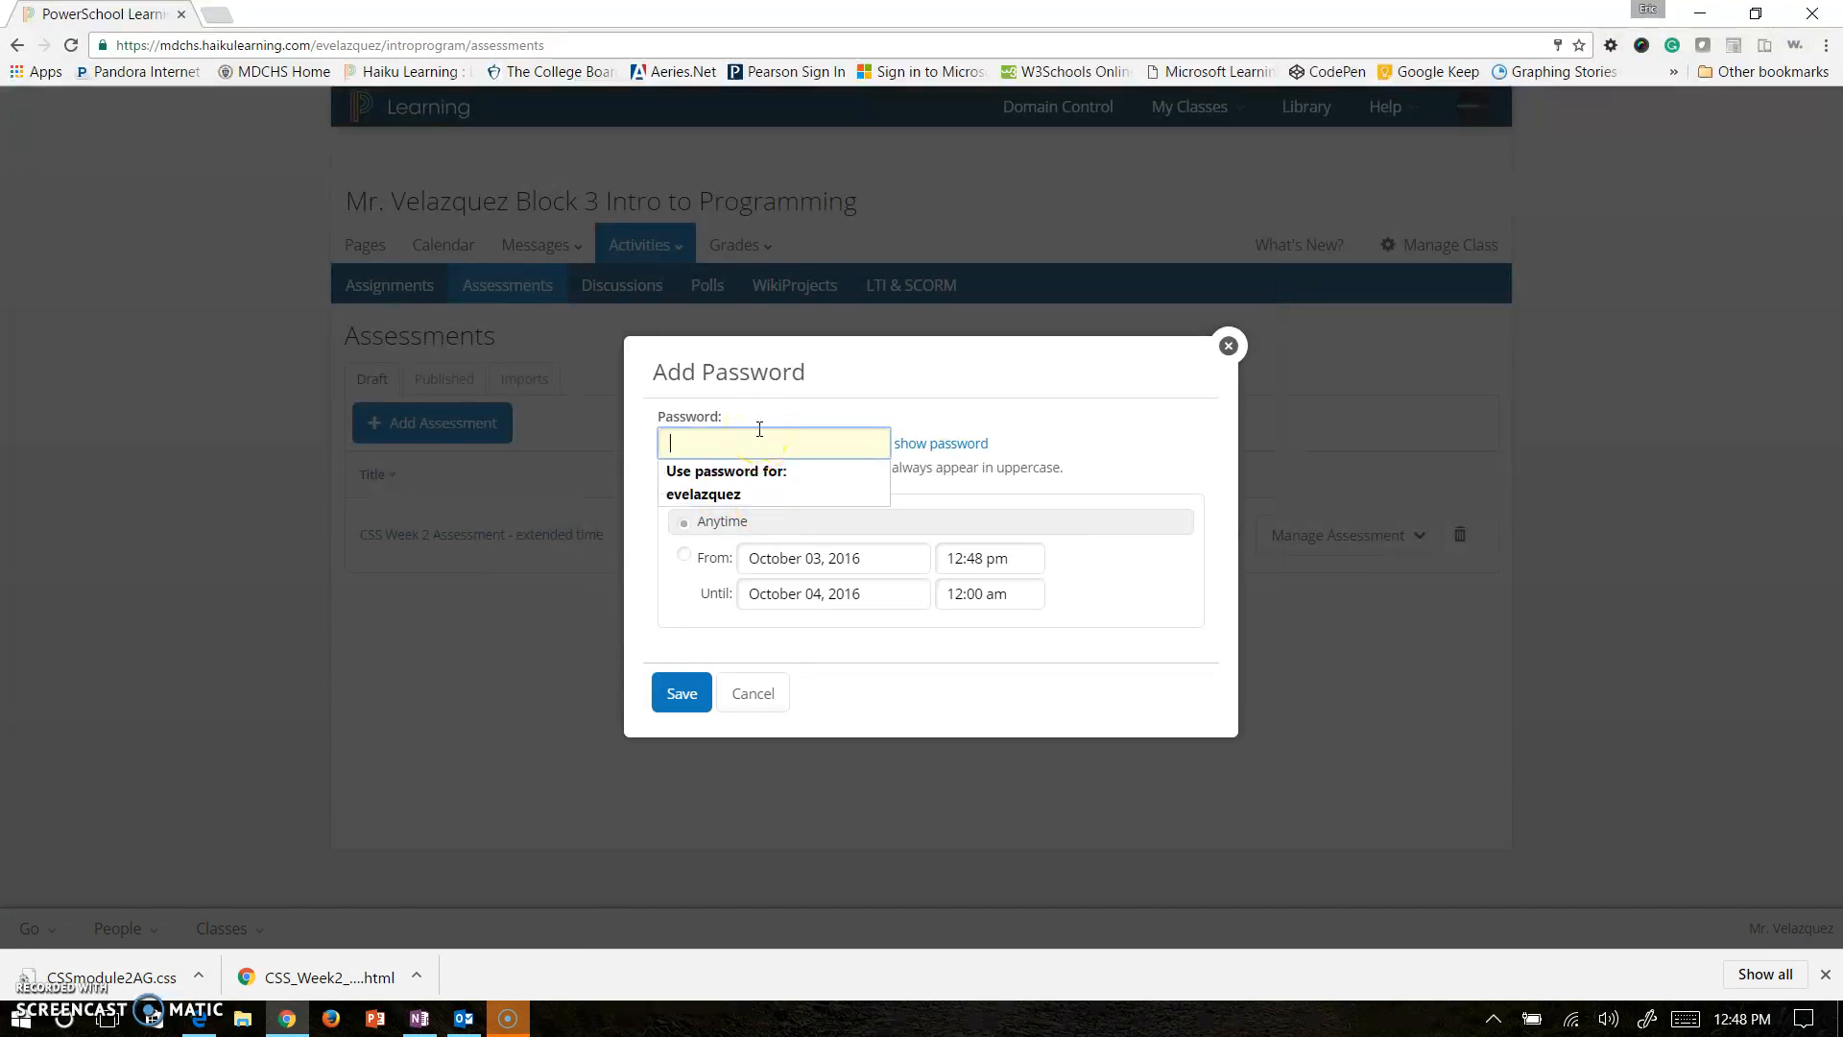
pyautogui.write('c')
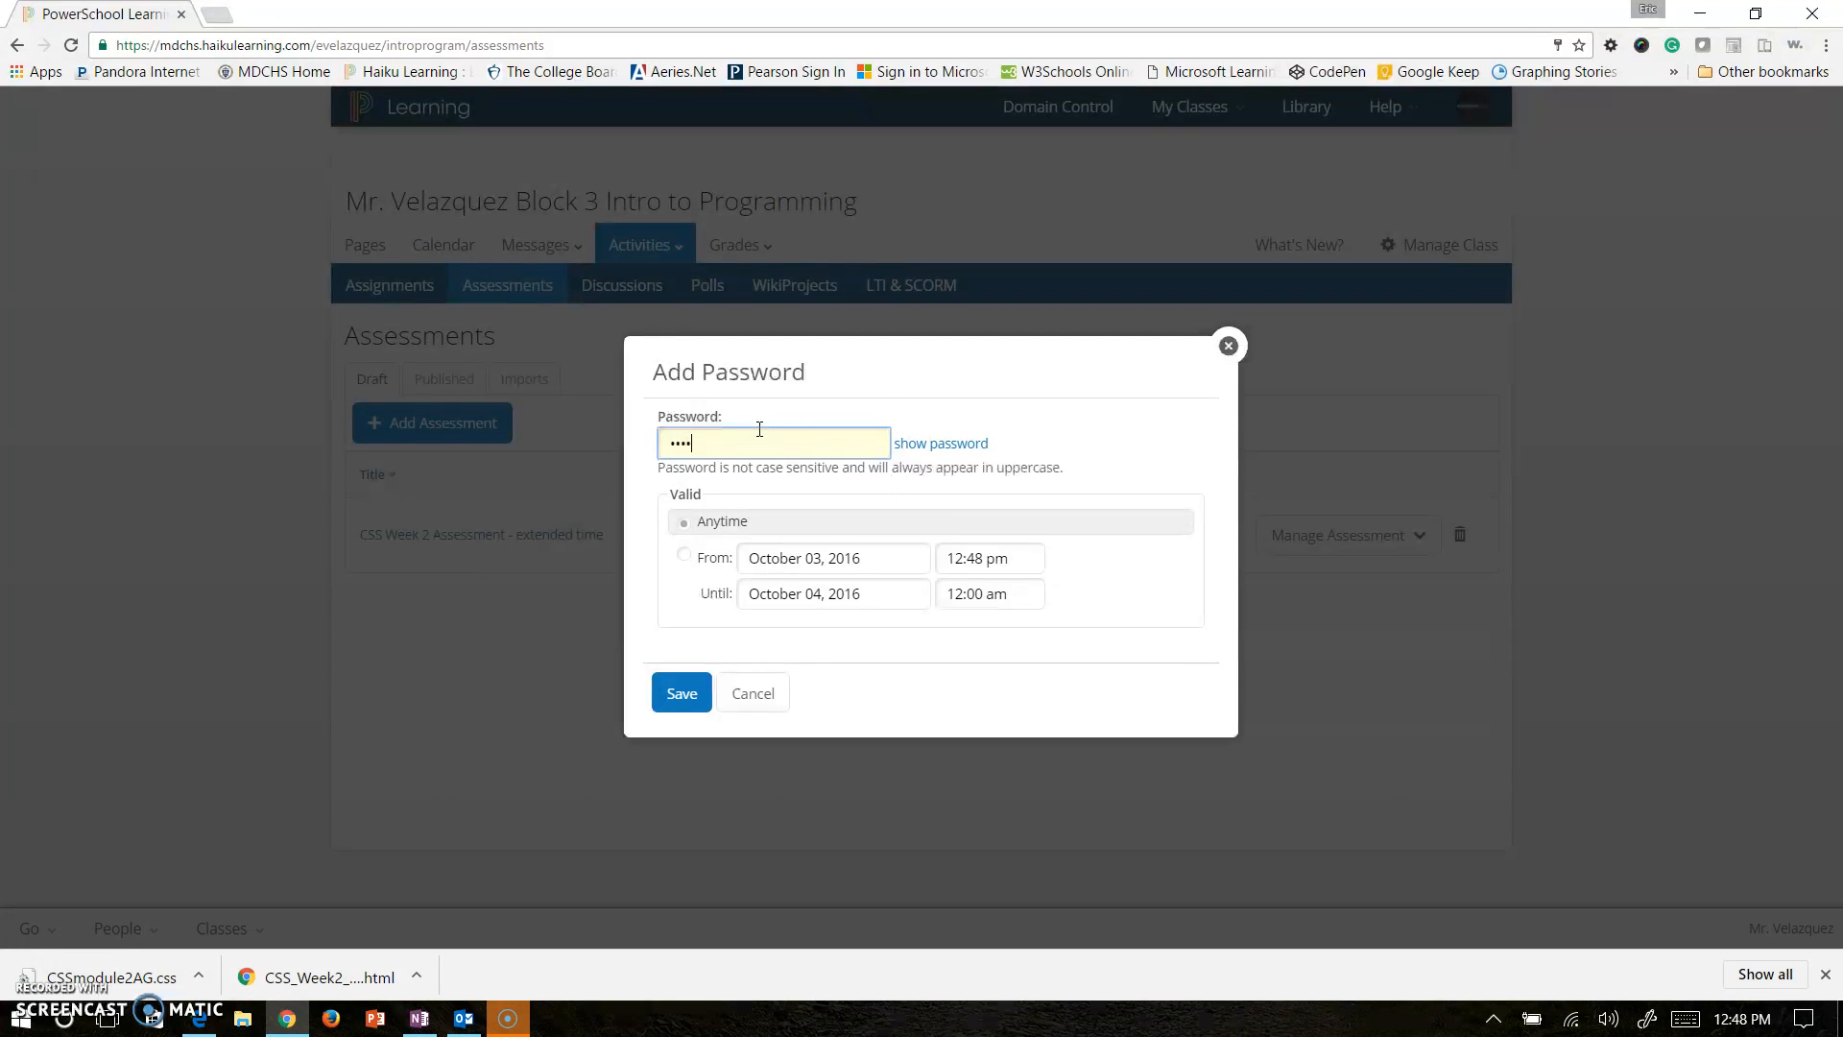
pyautogui.click(929, 441)
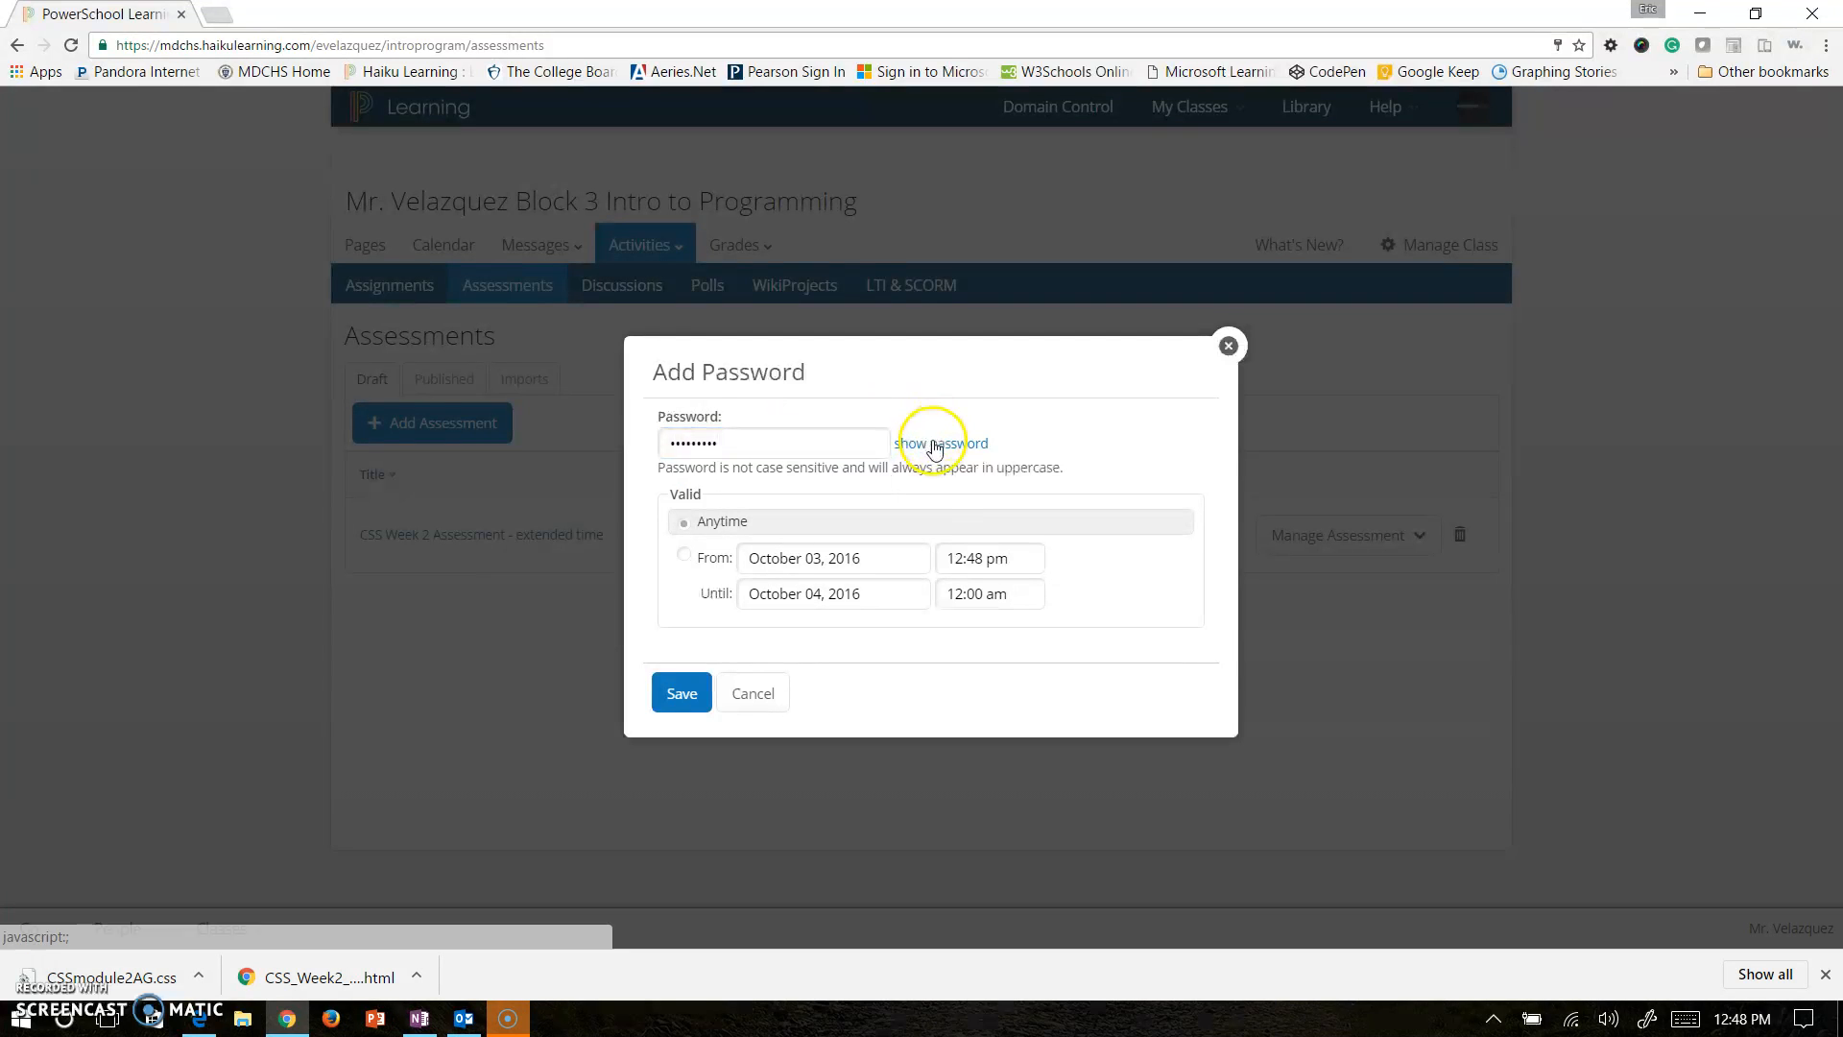
pyautogui.click(684, 556)
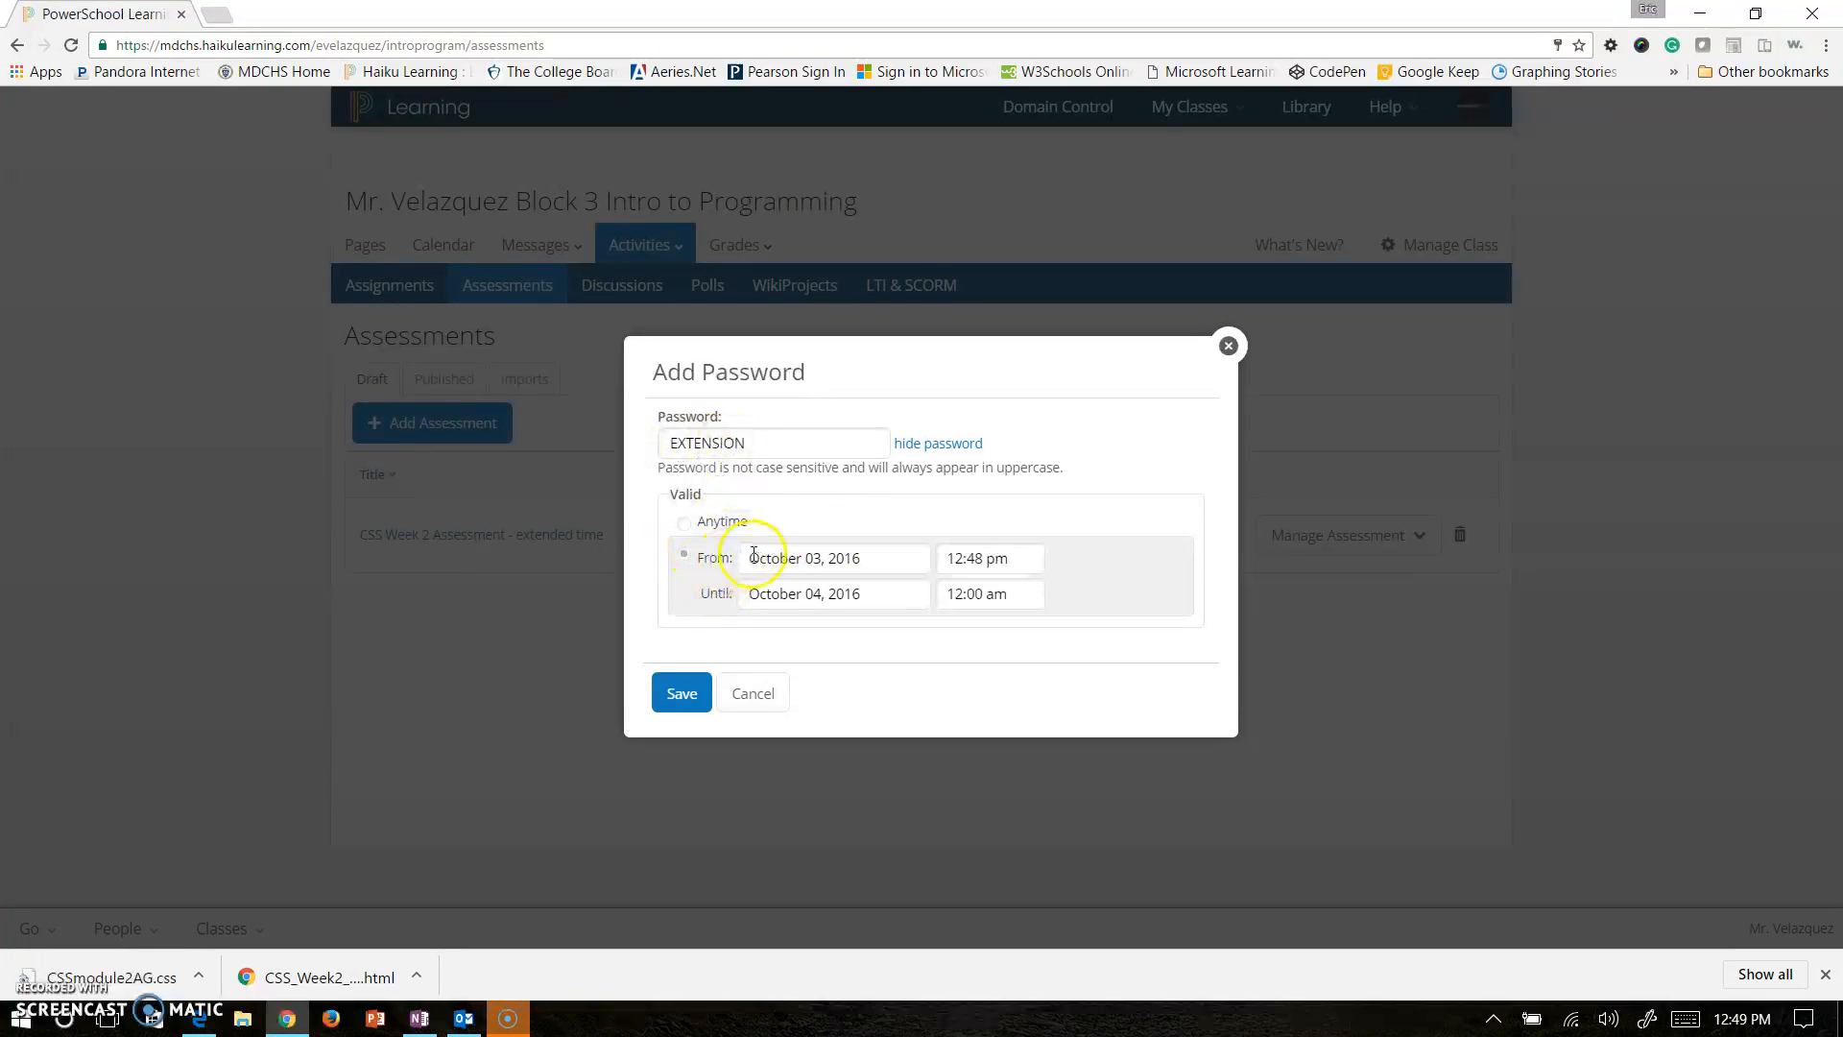
# Set the password's window to start October 04, 2016 at 08:00 am.
pyautogui.click(812, 560)
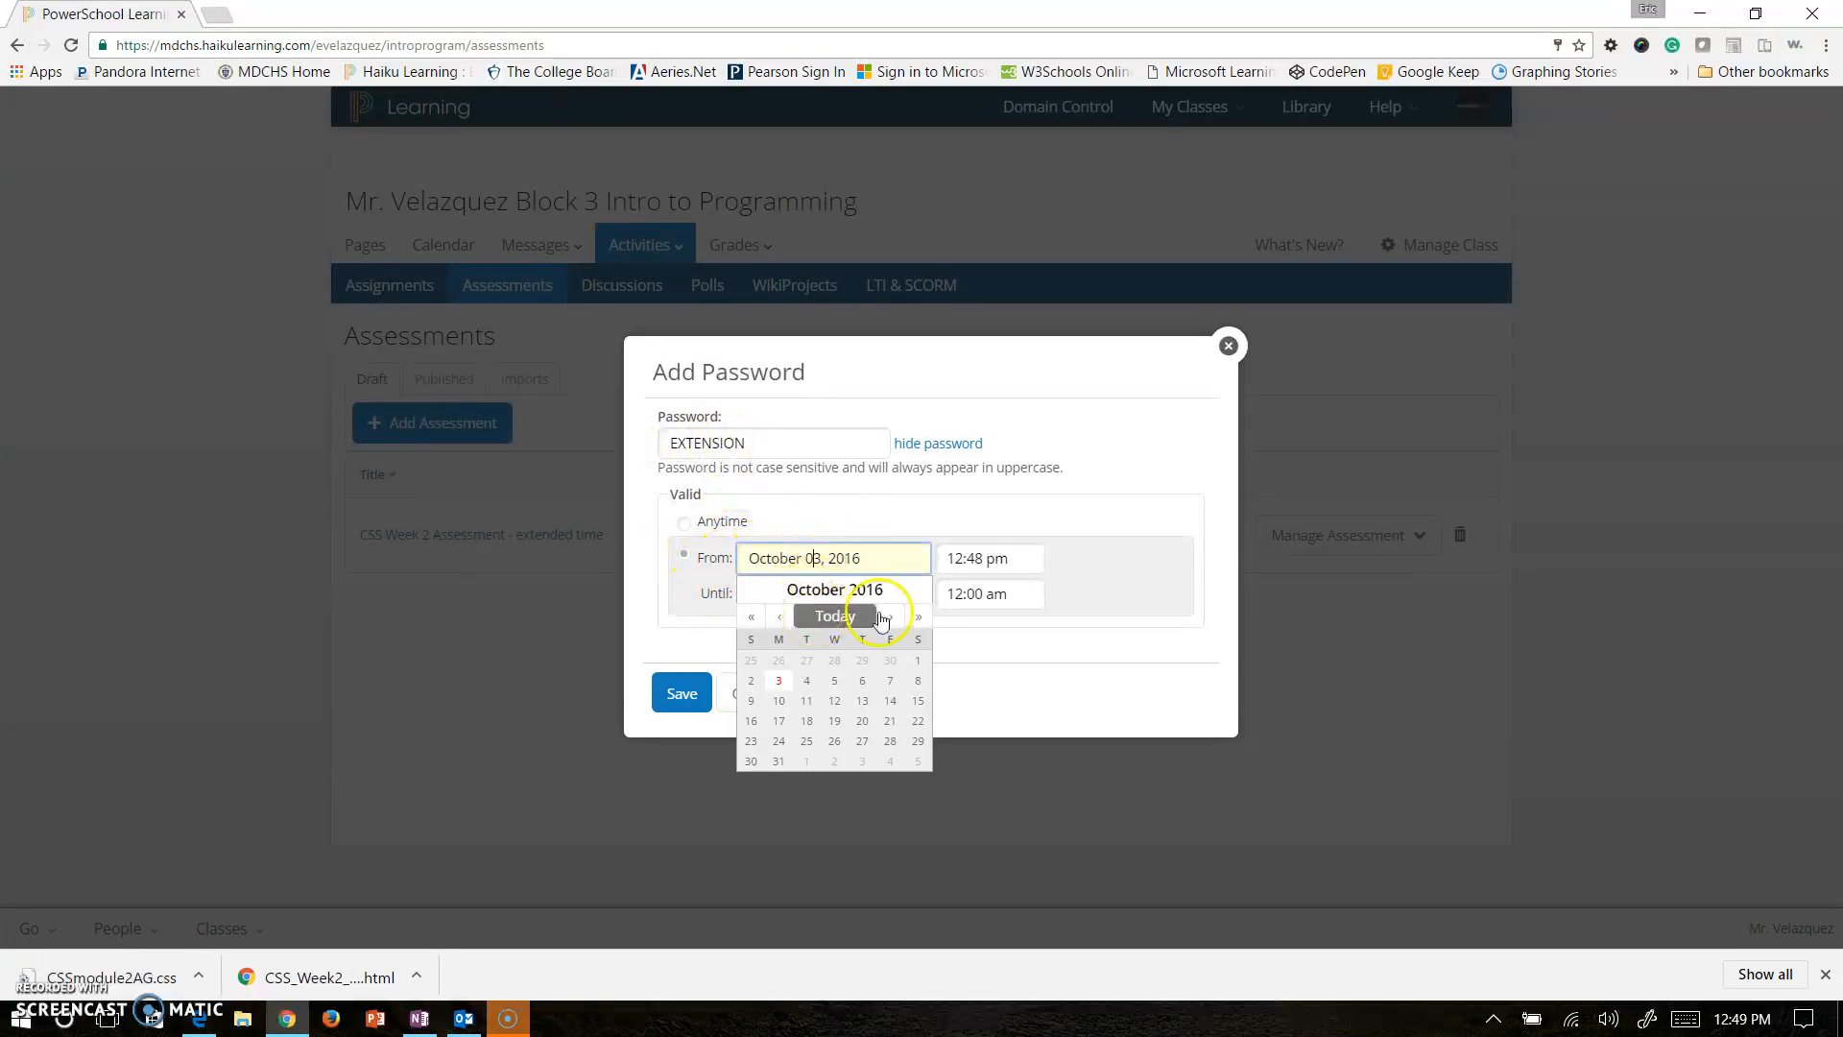
pyautogui.click(1020, 557)
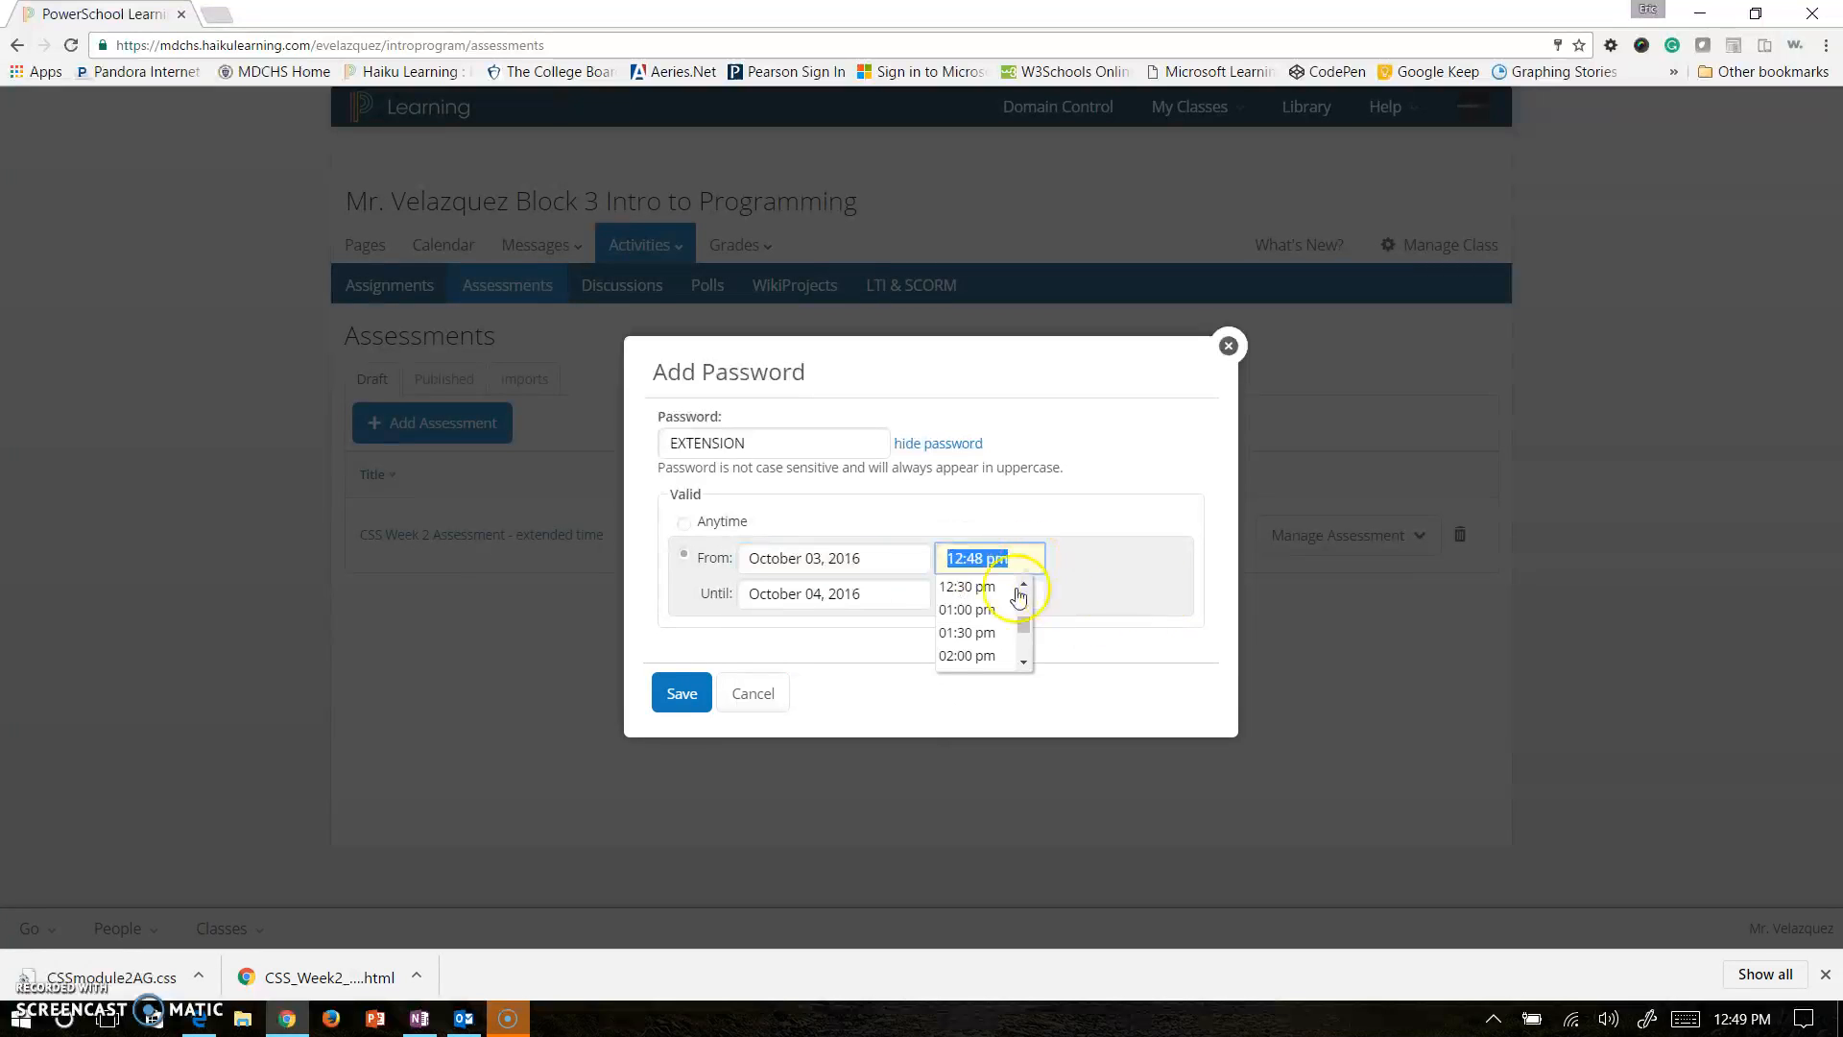
pyautogui.click(833, 594)
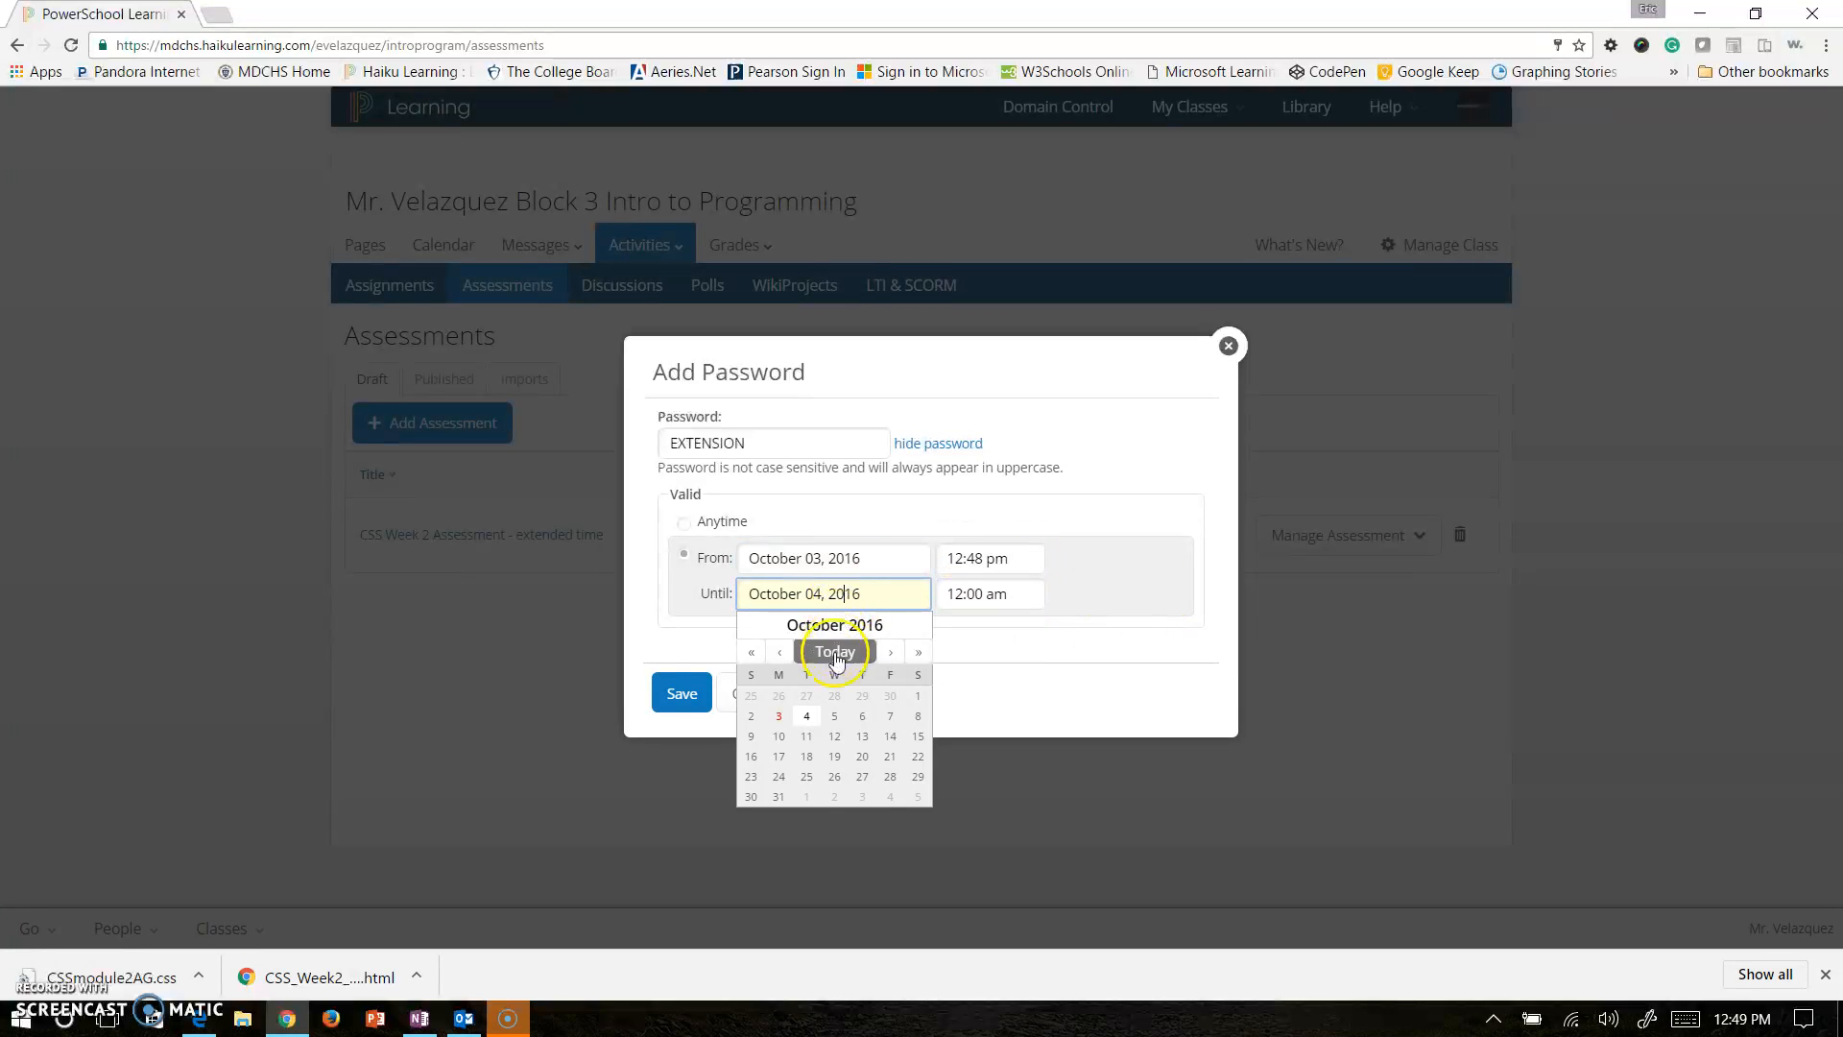
pyautogui.click(804, 717)
pyautogui.click(827, 560)
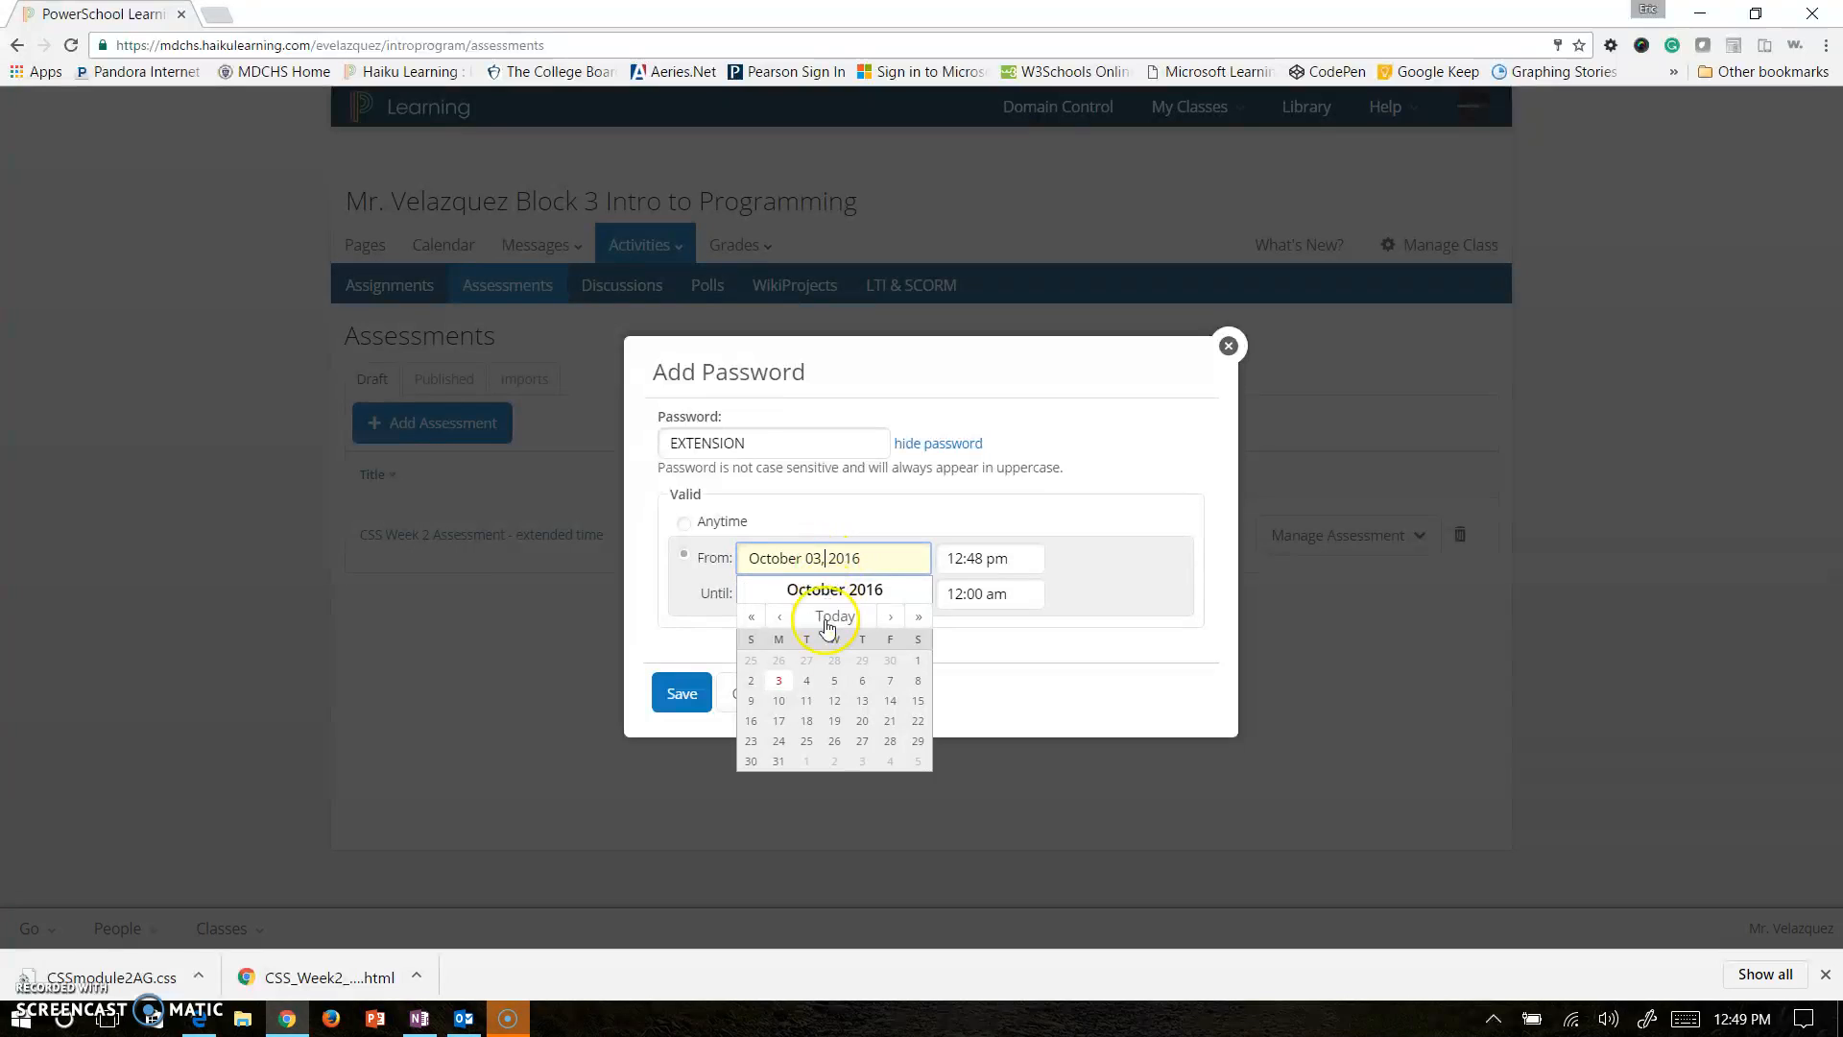
pyautogui.click(806, 681)
pyautogui.click(977, 561)
pyautogui.click(1023, 585)
pyautogui.click(1027, 586)
pyautogui.click(1026, 586)
pyautogui.click(1026, 586)
pyautogui.click(1026, 586)
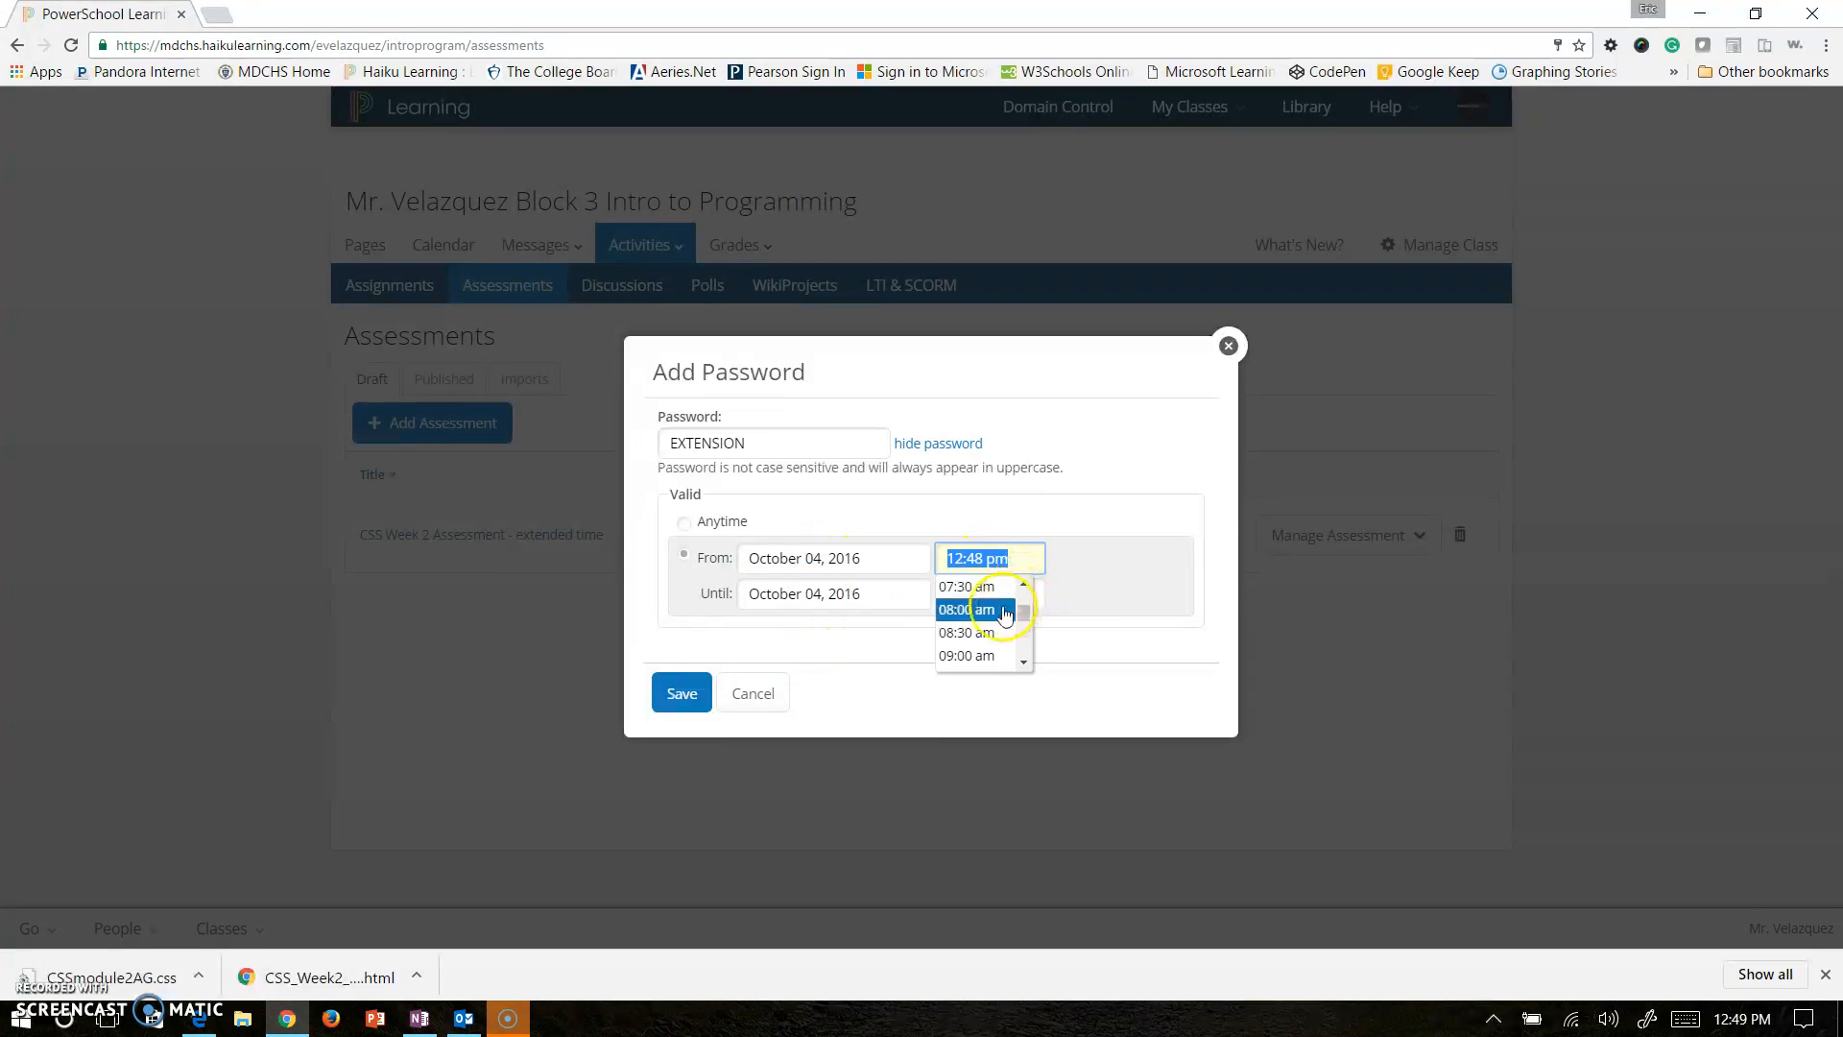
pyautogui.click(997, 585)
# Set the password's window to end at 09:00 am.
pyautogui.click(997, 583)
pyautogui.moveTo(1023, 650); pyautogui.dragTo(1027, 631)
pyautogui.click(1027, 666)
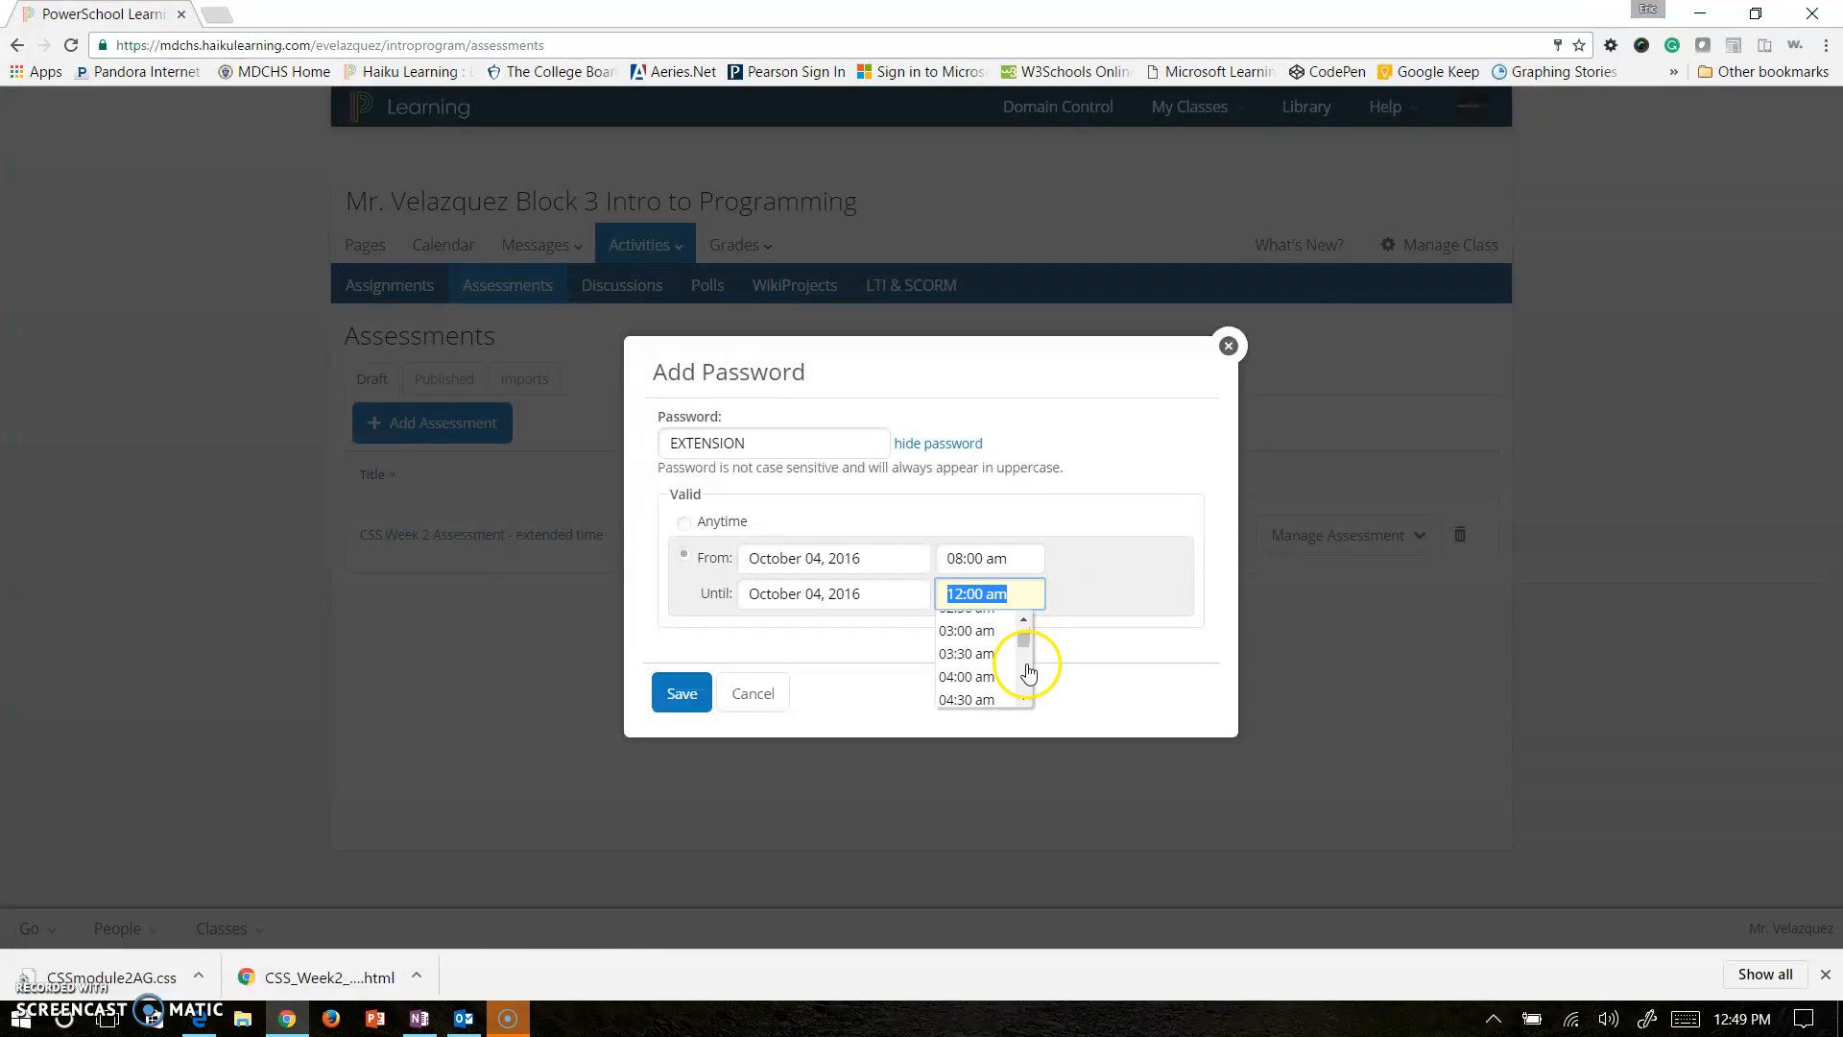
pyautogui.click(1028, 672)
pyautogui.click(1028, 675)
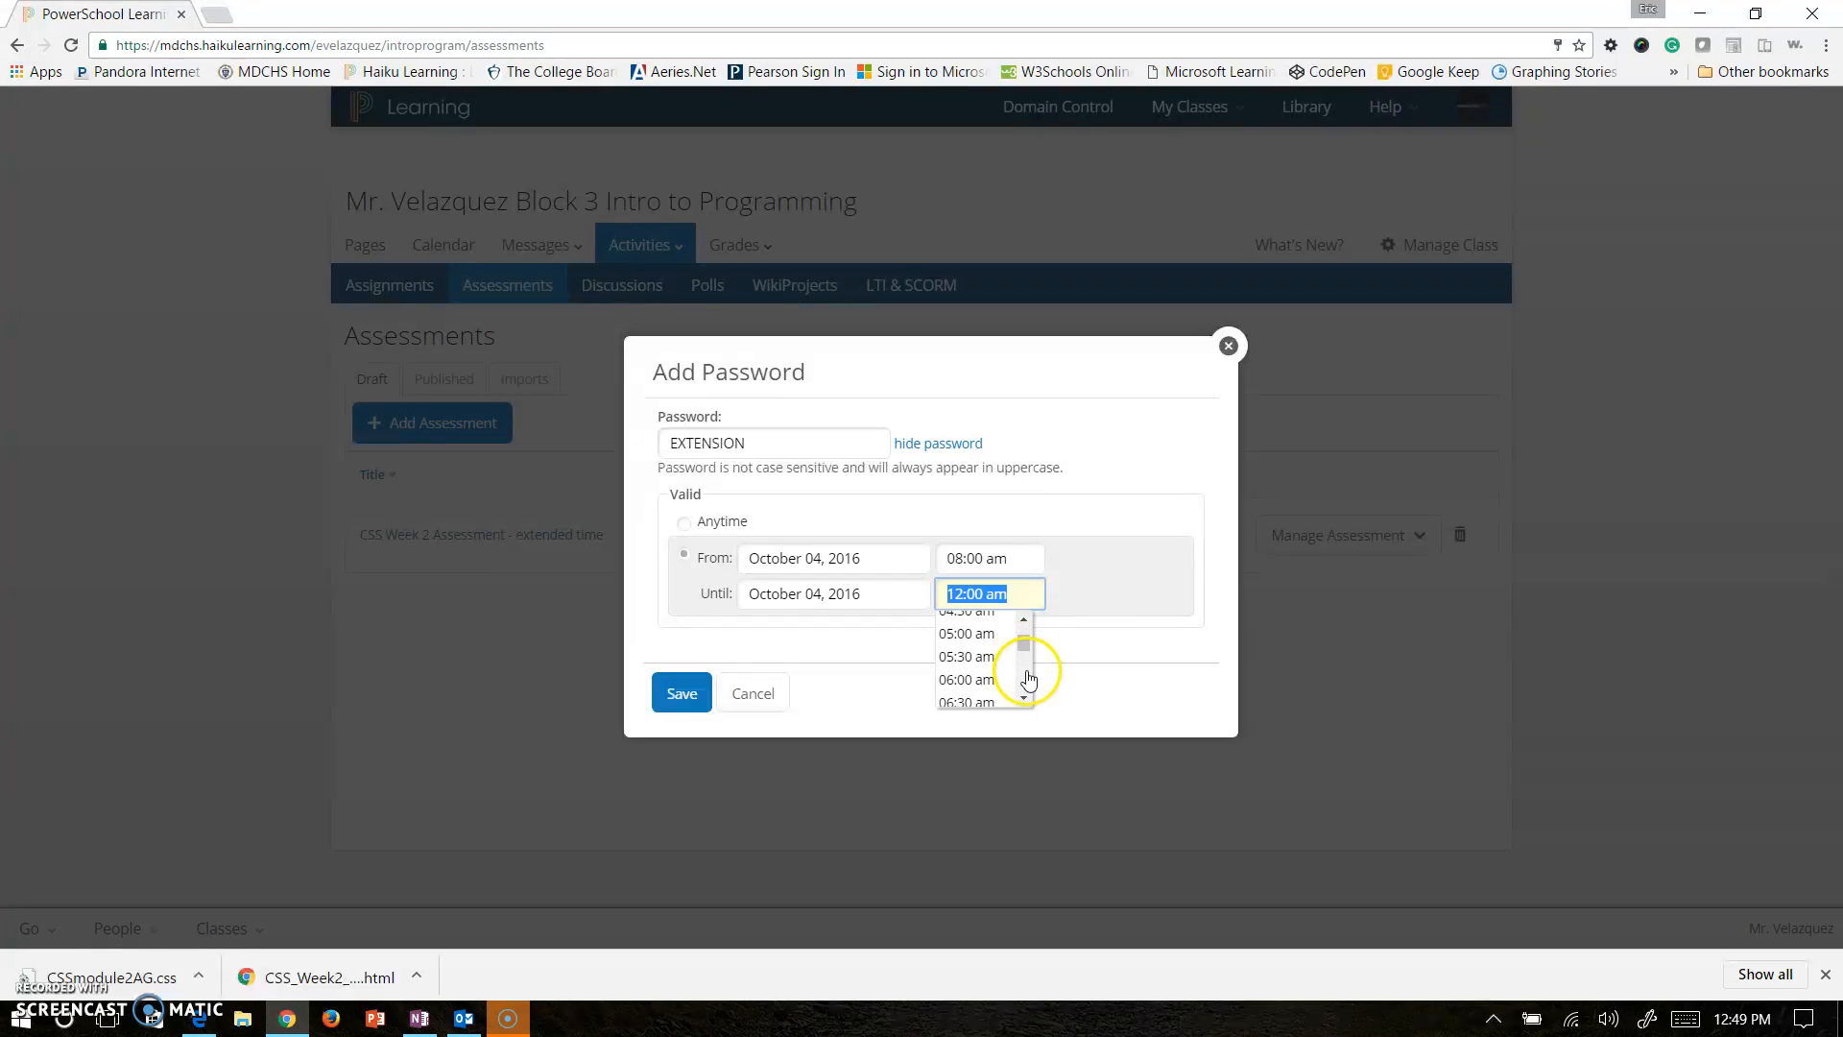
pyautogui.click(1029, 678)
pyautogui.click(998, 663)
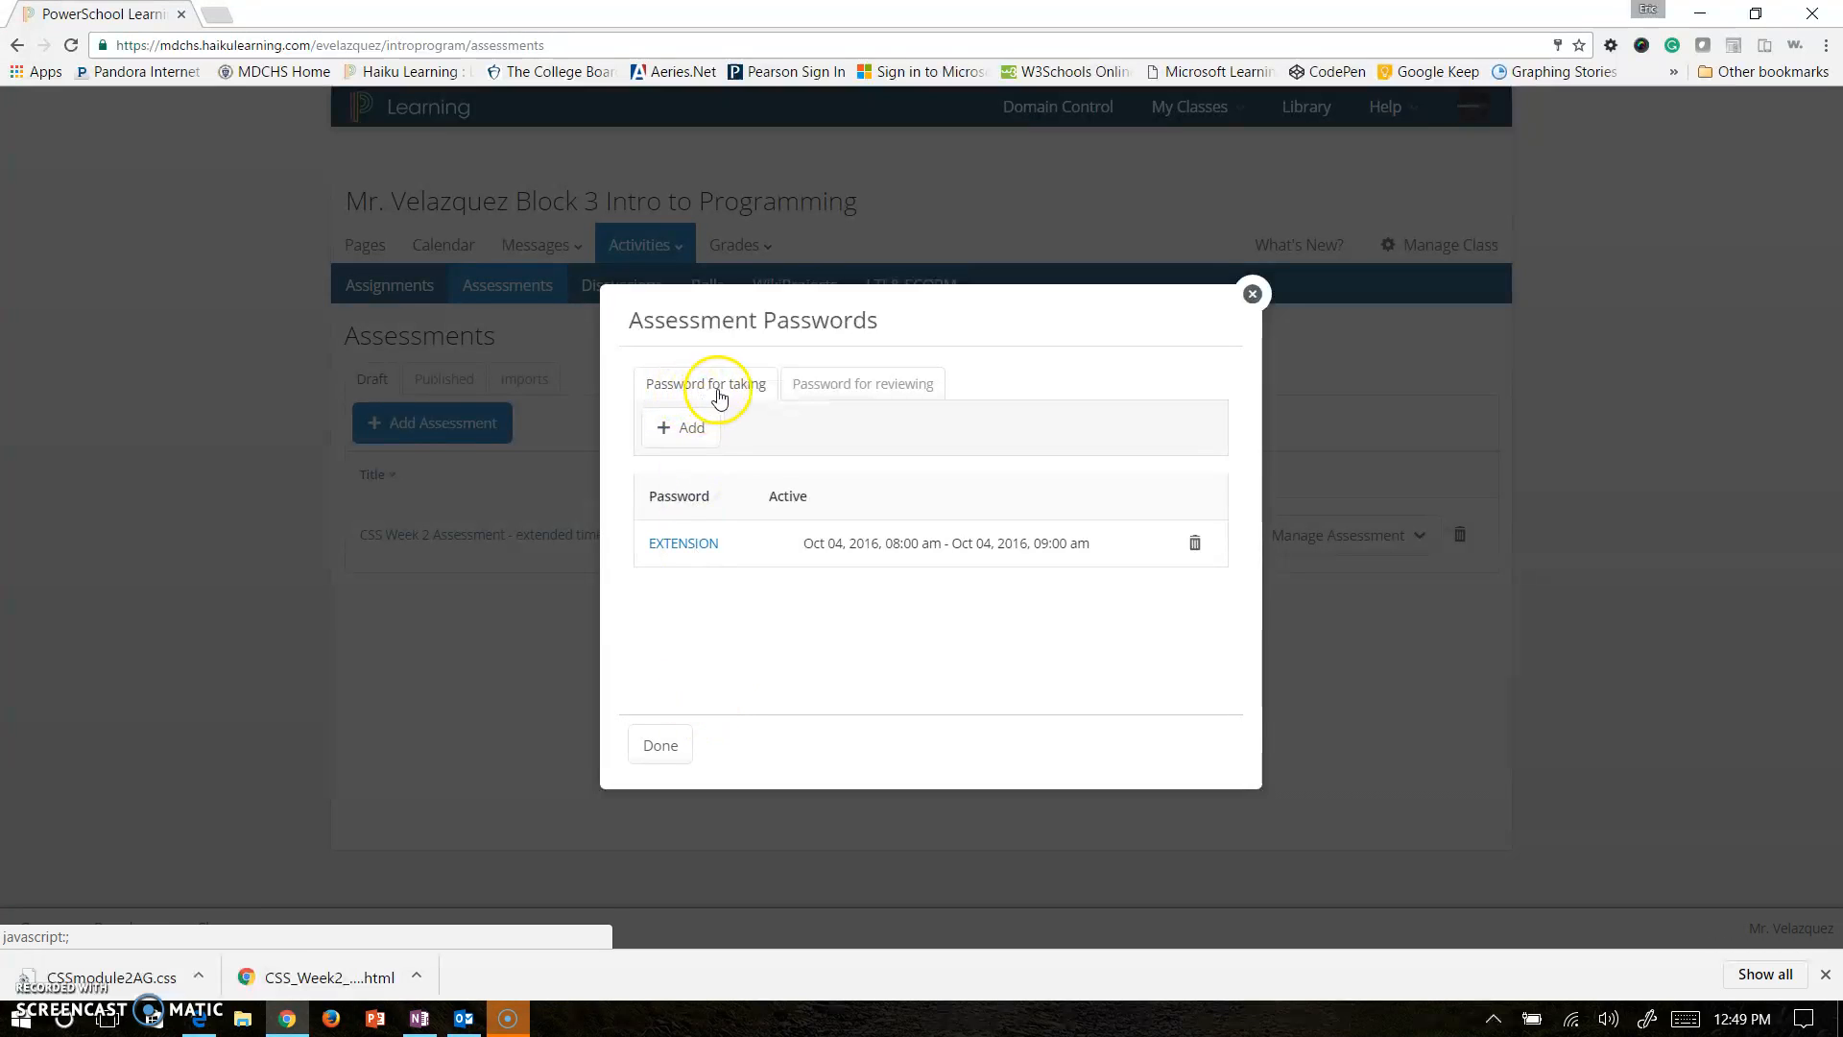
# Add a password for reviewing results and limit it to a time window.
pyautogui.click(855, 383)
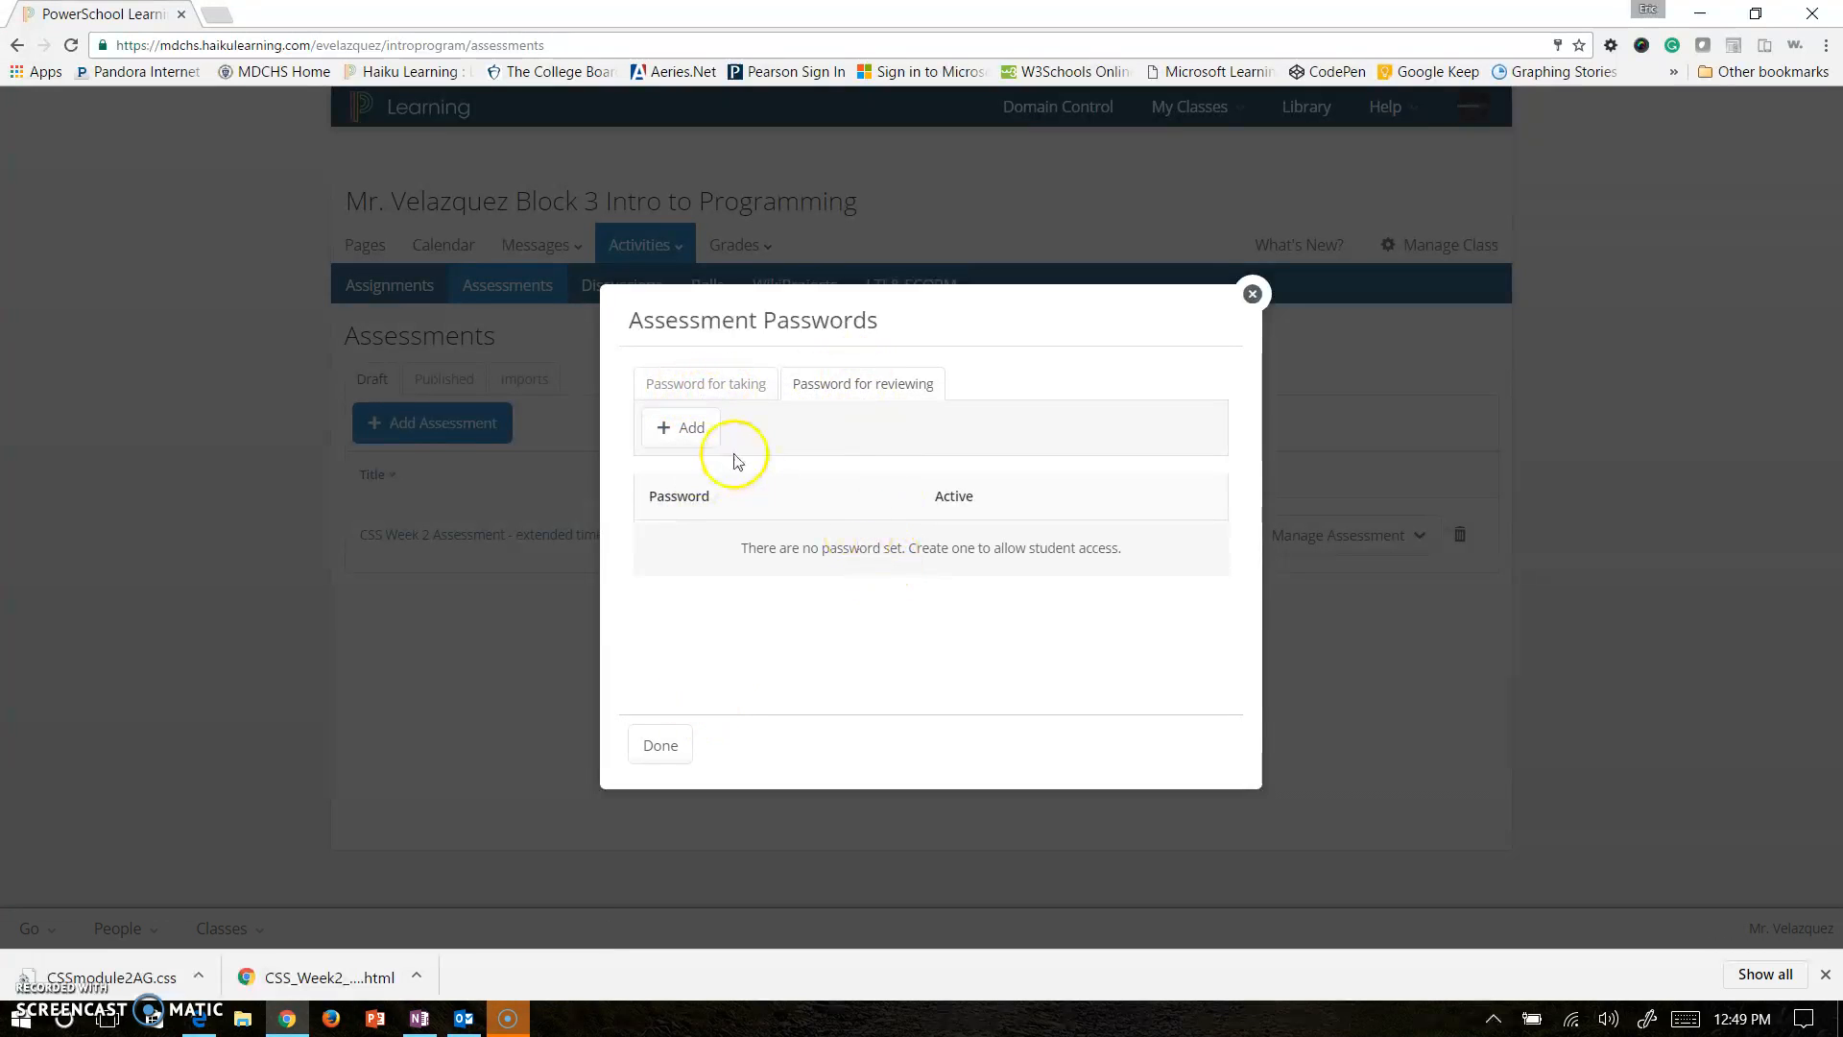
pyautogui.click(696, 432)
pyautogui.click(781, 445)
pyautogui.write('•••')
pyautogui.write('IEW')
pyautogui.click(920, 443)
pyautogui.click(684, 555)
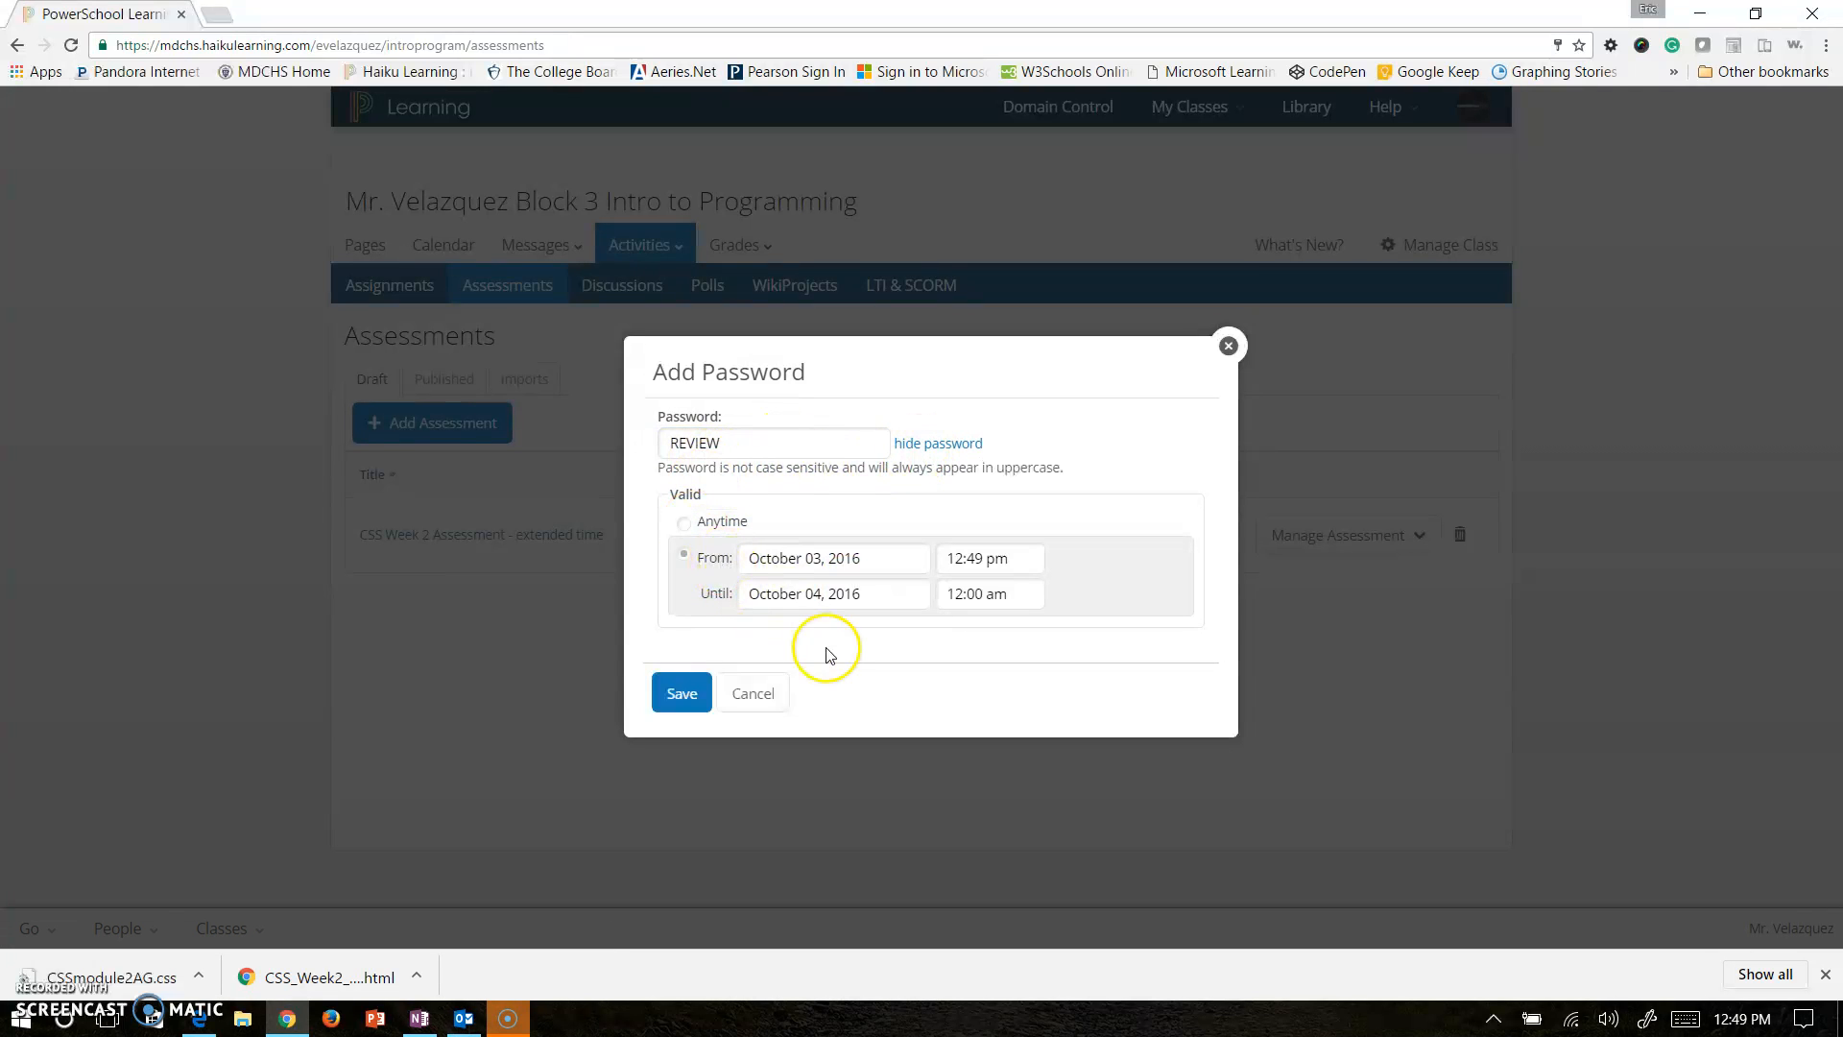
# Set both the start and end dates to October 06, 2016.
pyautogui.click(820, 555)
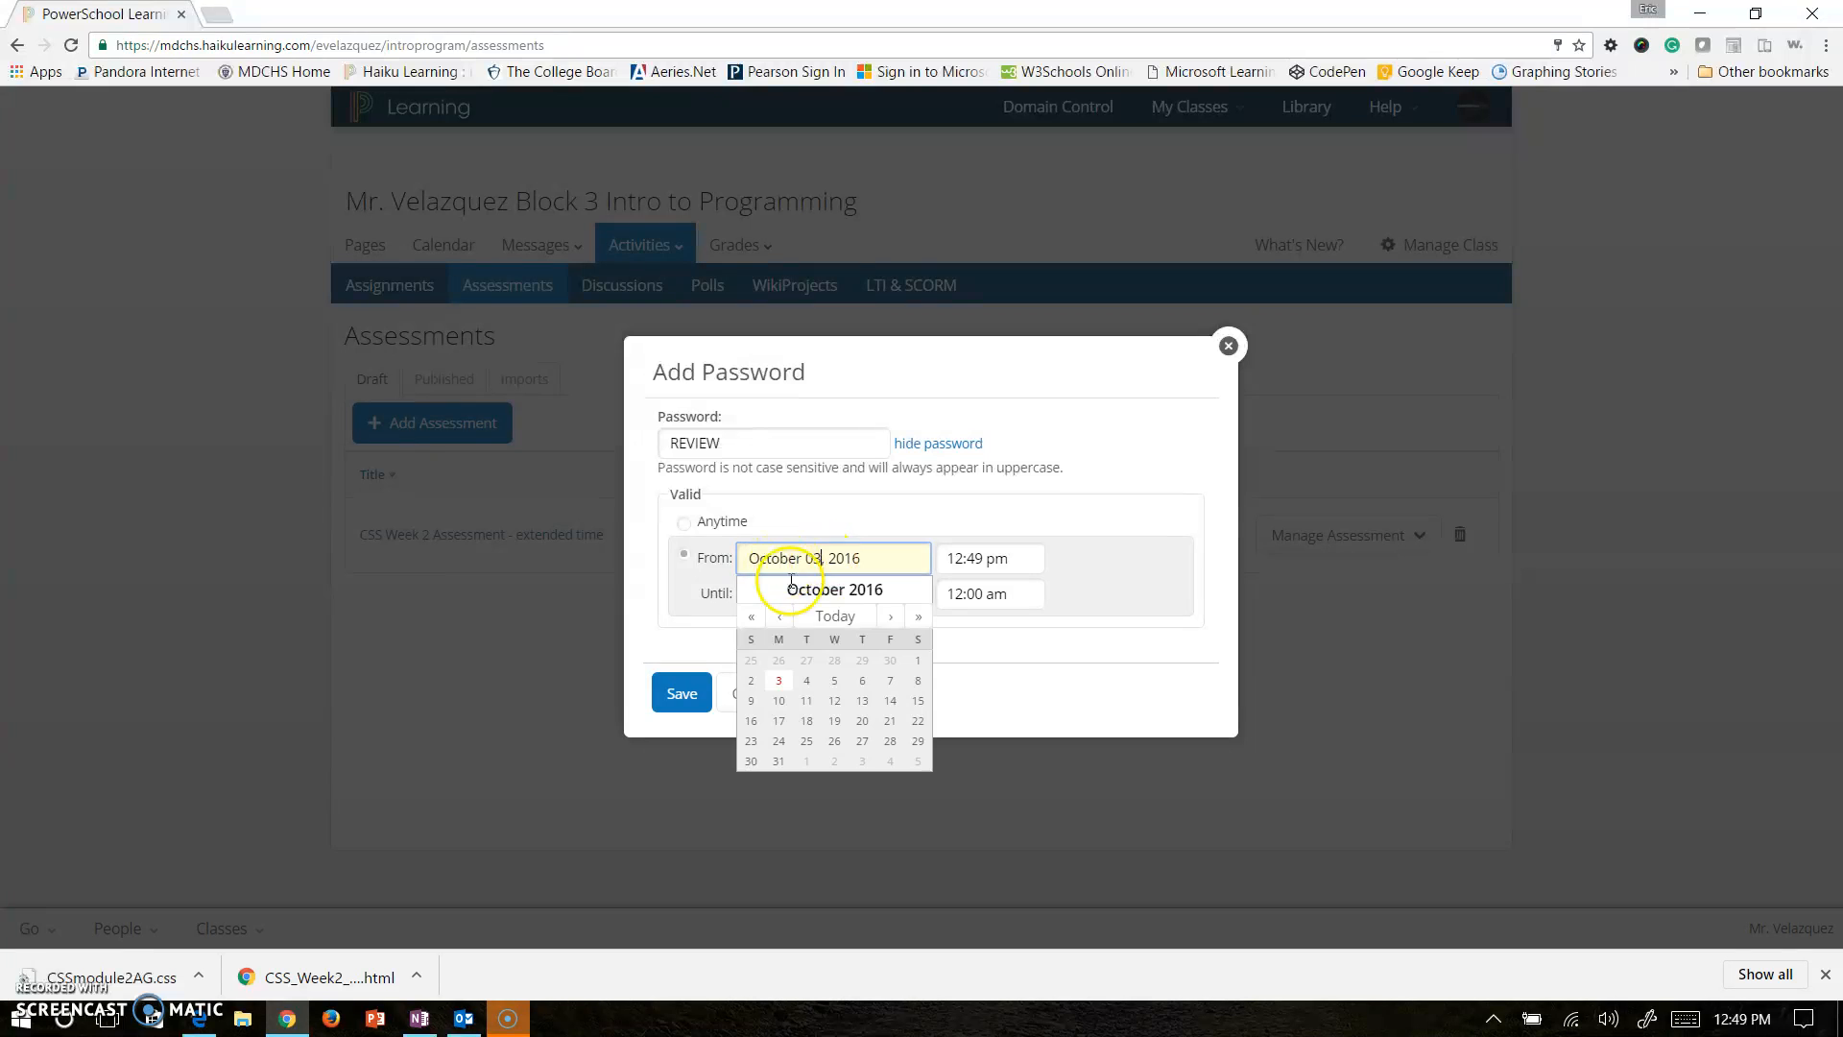
pyautogui.click(862, 681)
pyautogui.click(845, 594)
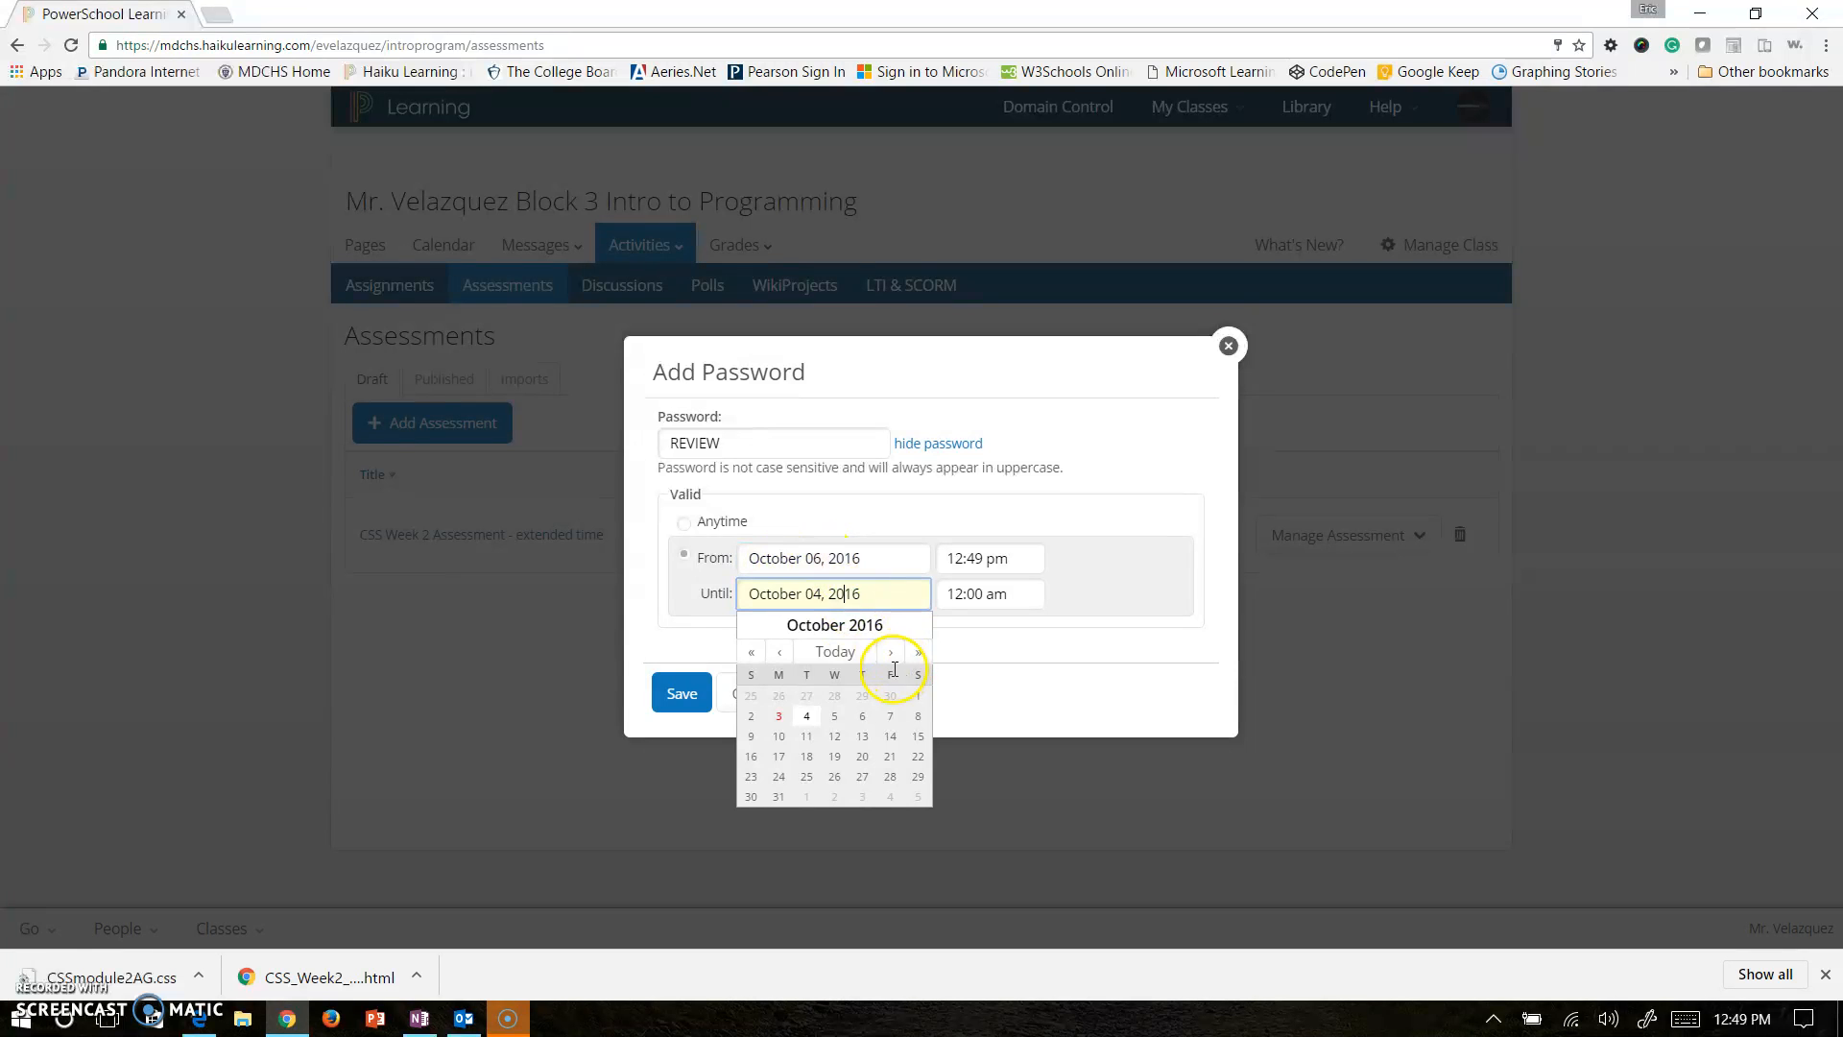
pyautogui.click(863, 717)
# Set the reviewing window from 08:00 am to 09:00 am.
pyautogui.click(989, 558)
pyautogui.scroll(3, 1026, 600)
pyautogui.scroll(1, 1026, 597)
pyautogui.click(965, 599)
pyautogui.click(1011, 566)
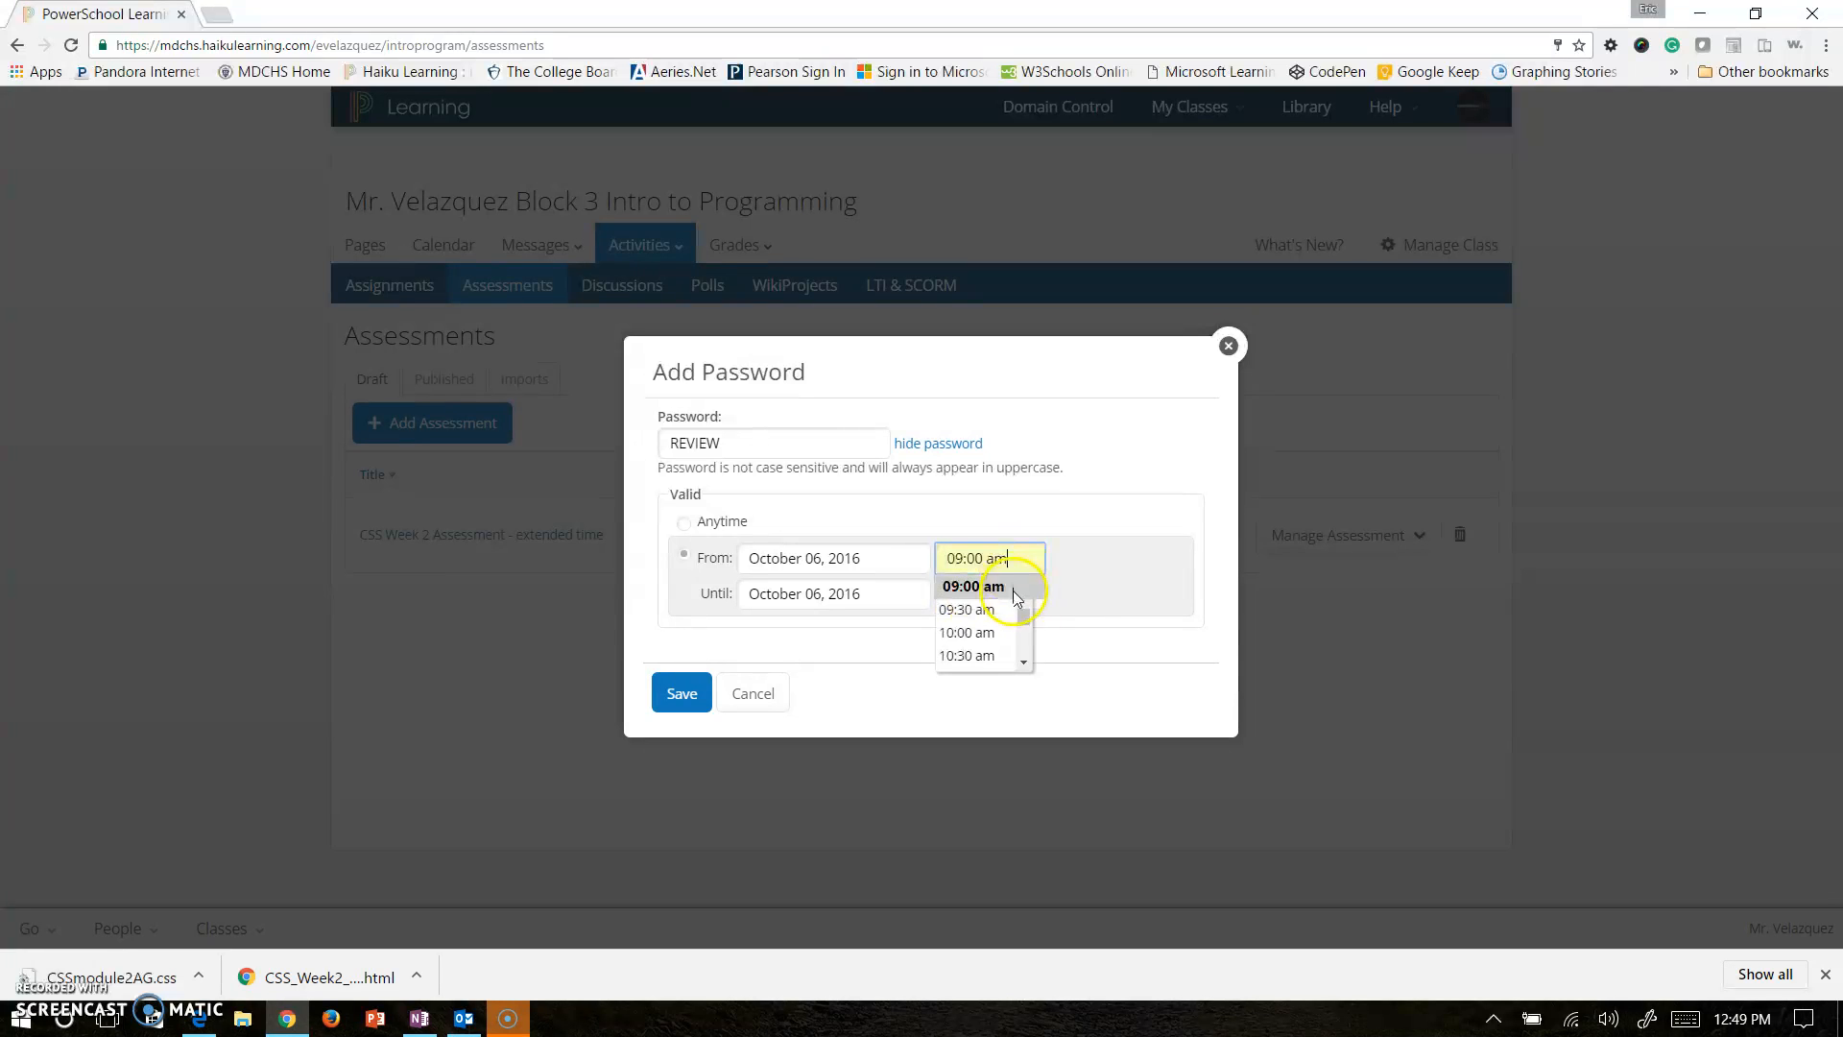
pyautogui.scroll(1, 1024, 602)
pyautogui.click(987, 603)
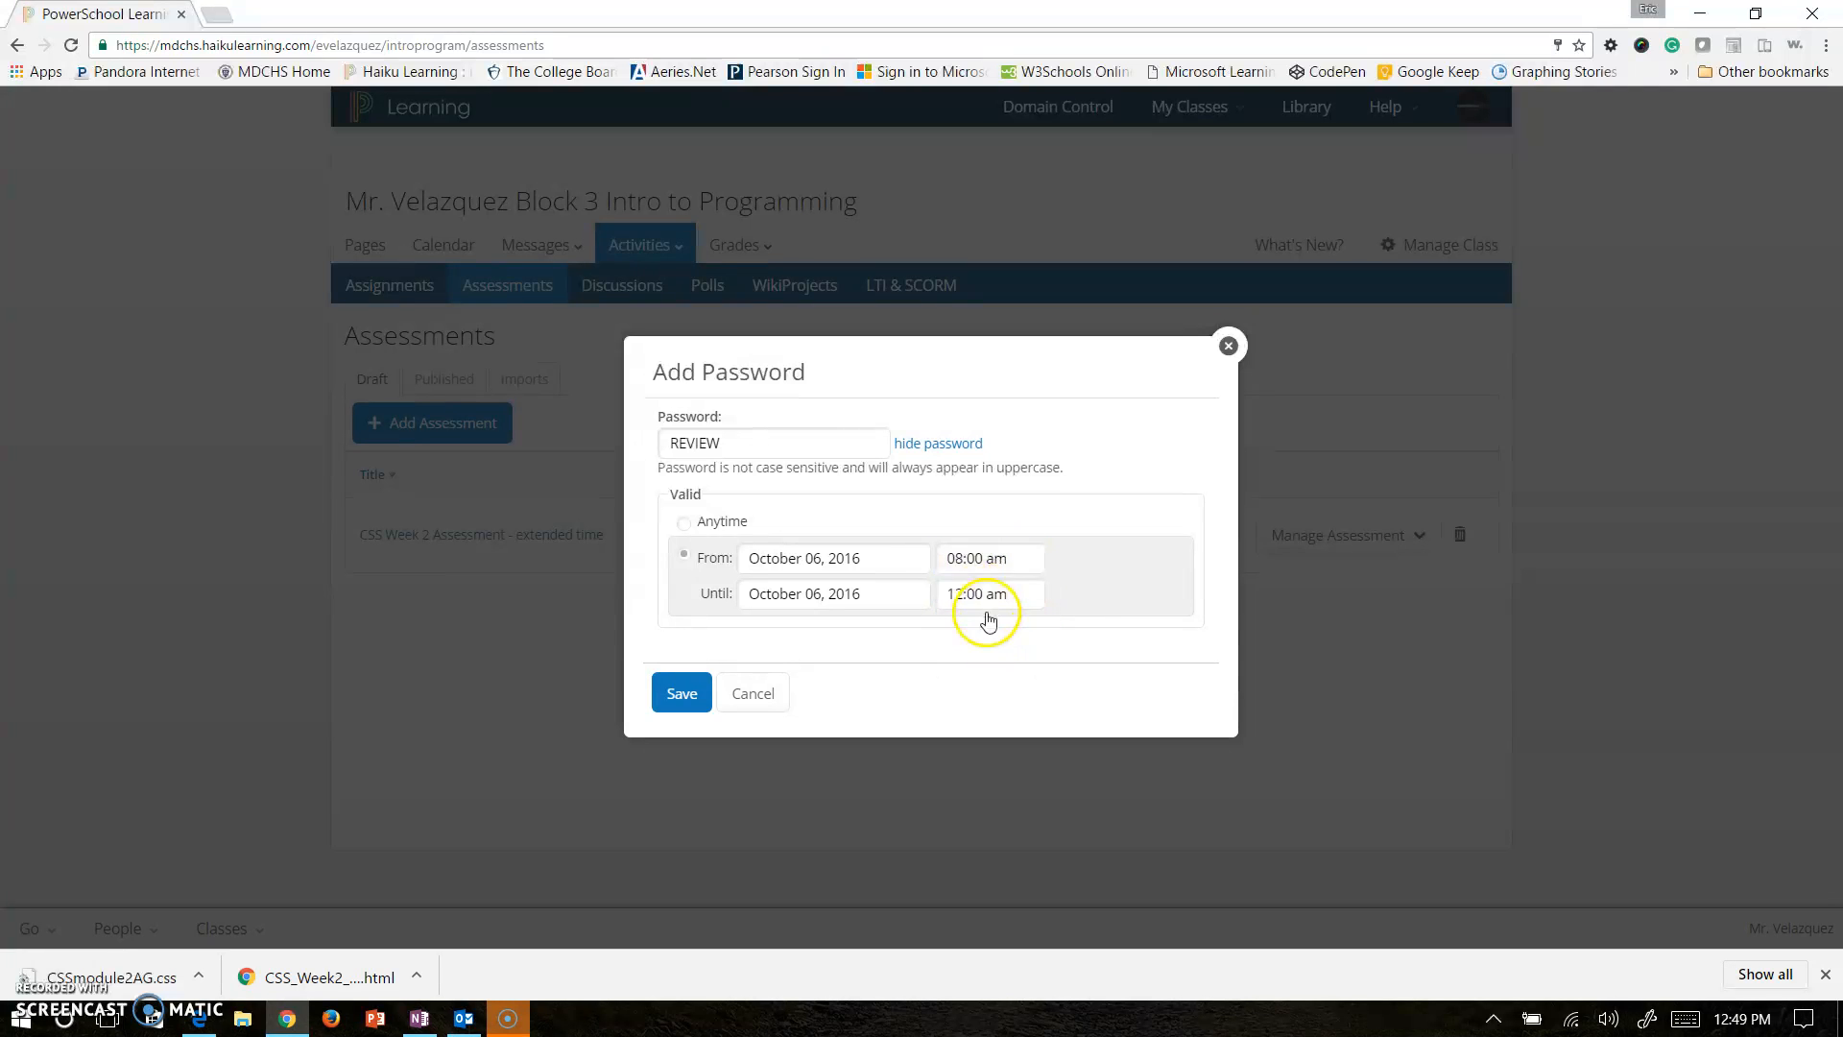
pyautogui.click(989, 595)
pyautogui.scroll(-5, 984, 663)
pyautogui.click(989, 707)
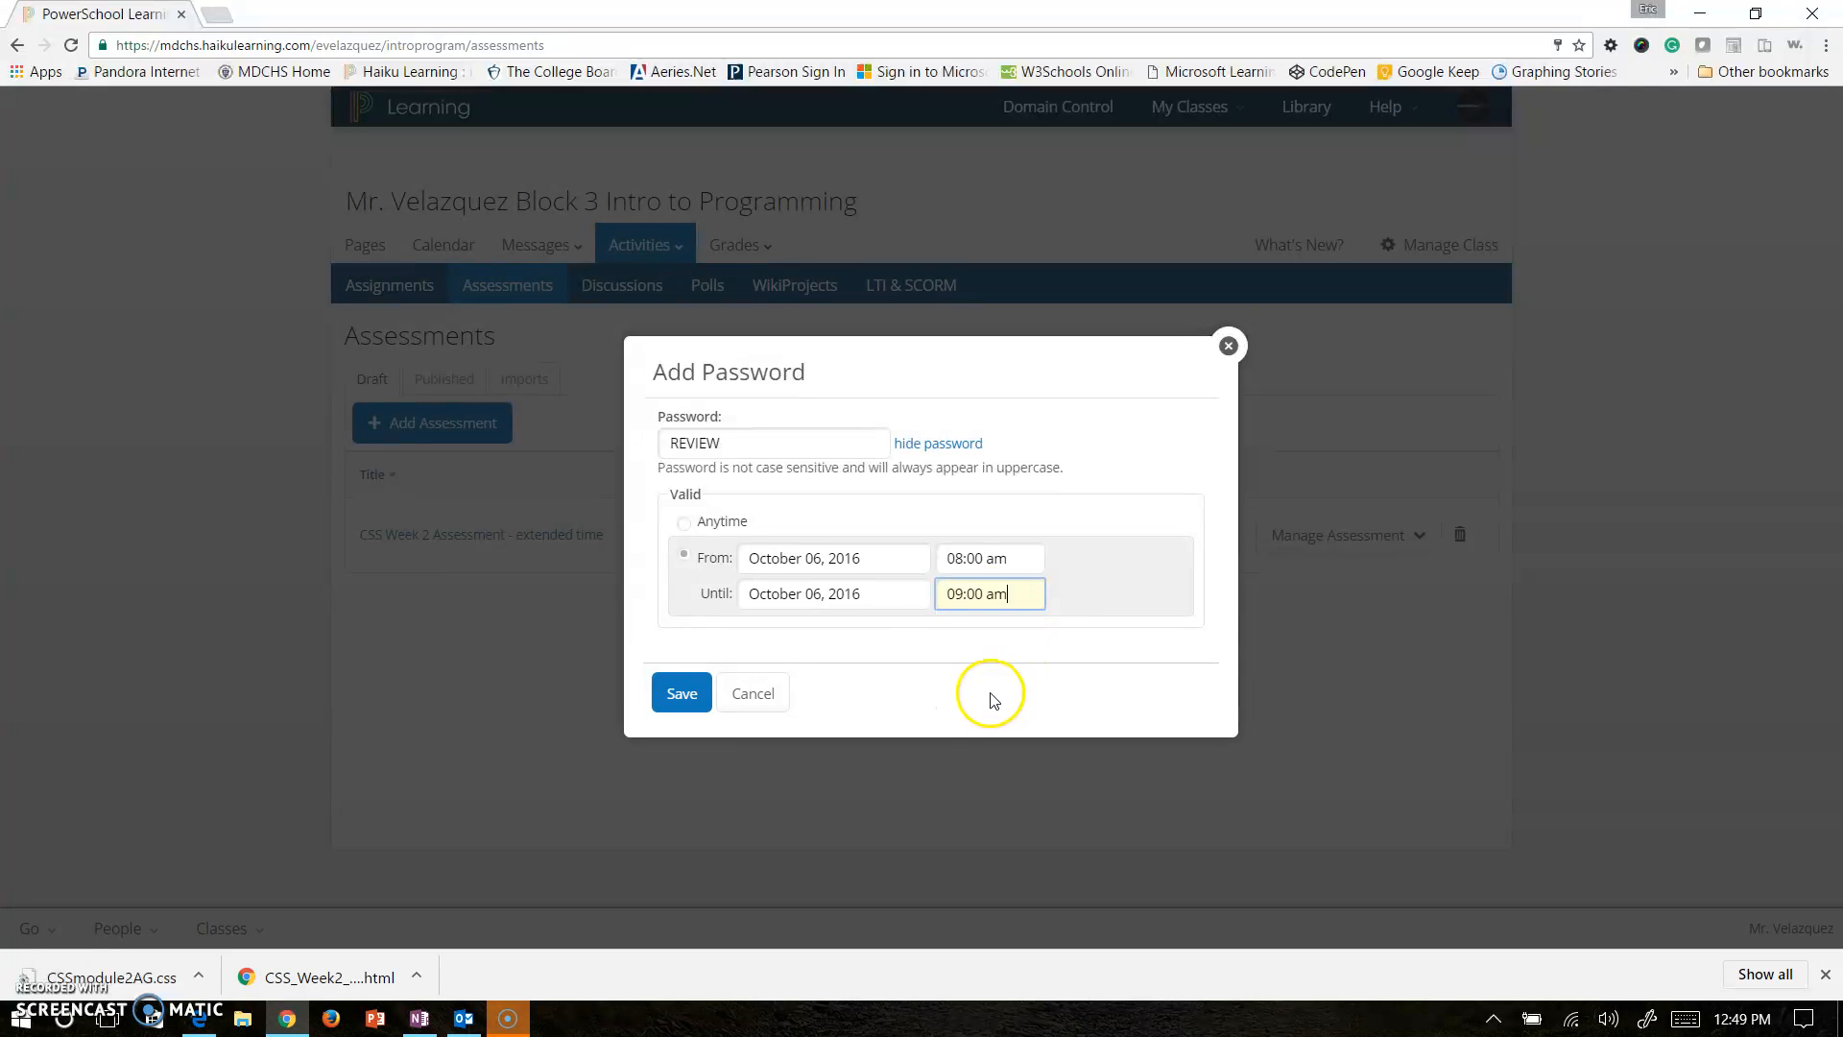
# Save the reviewing password, close Assessment Passwords, and show the Published assessments list.
pyautogui.click(682, 693)
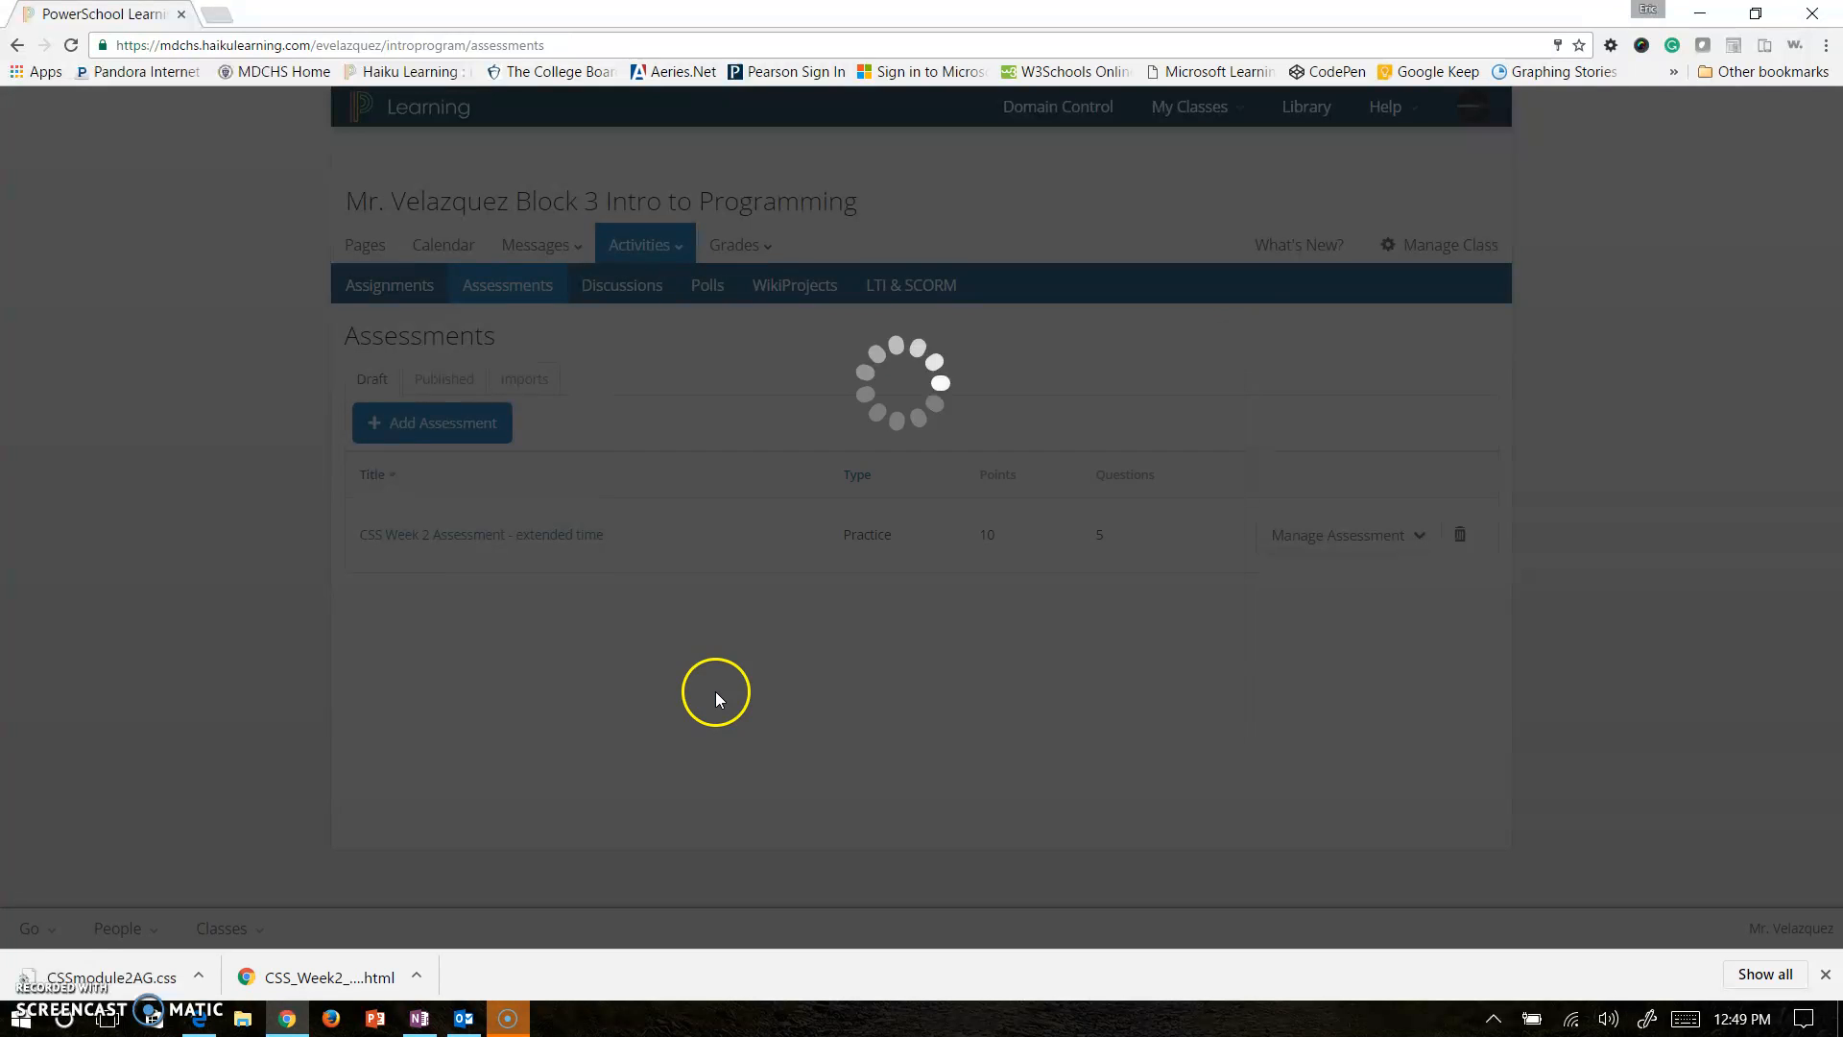
pyautogui.click(662, 746)
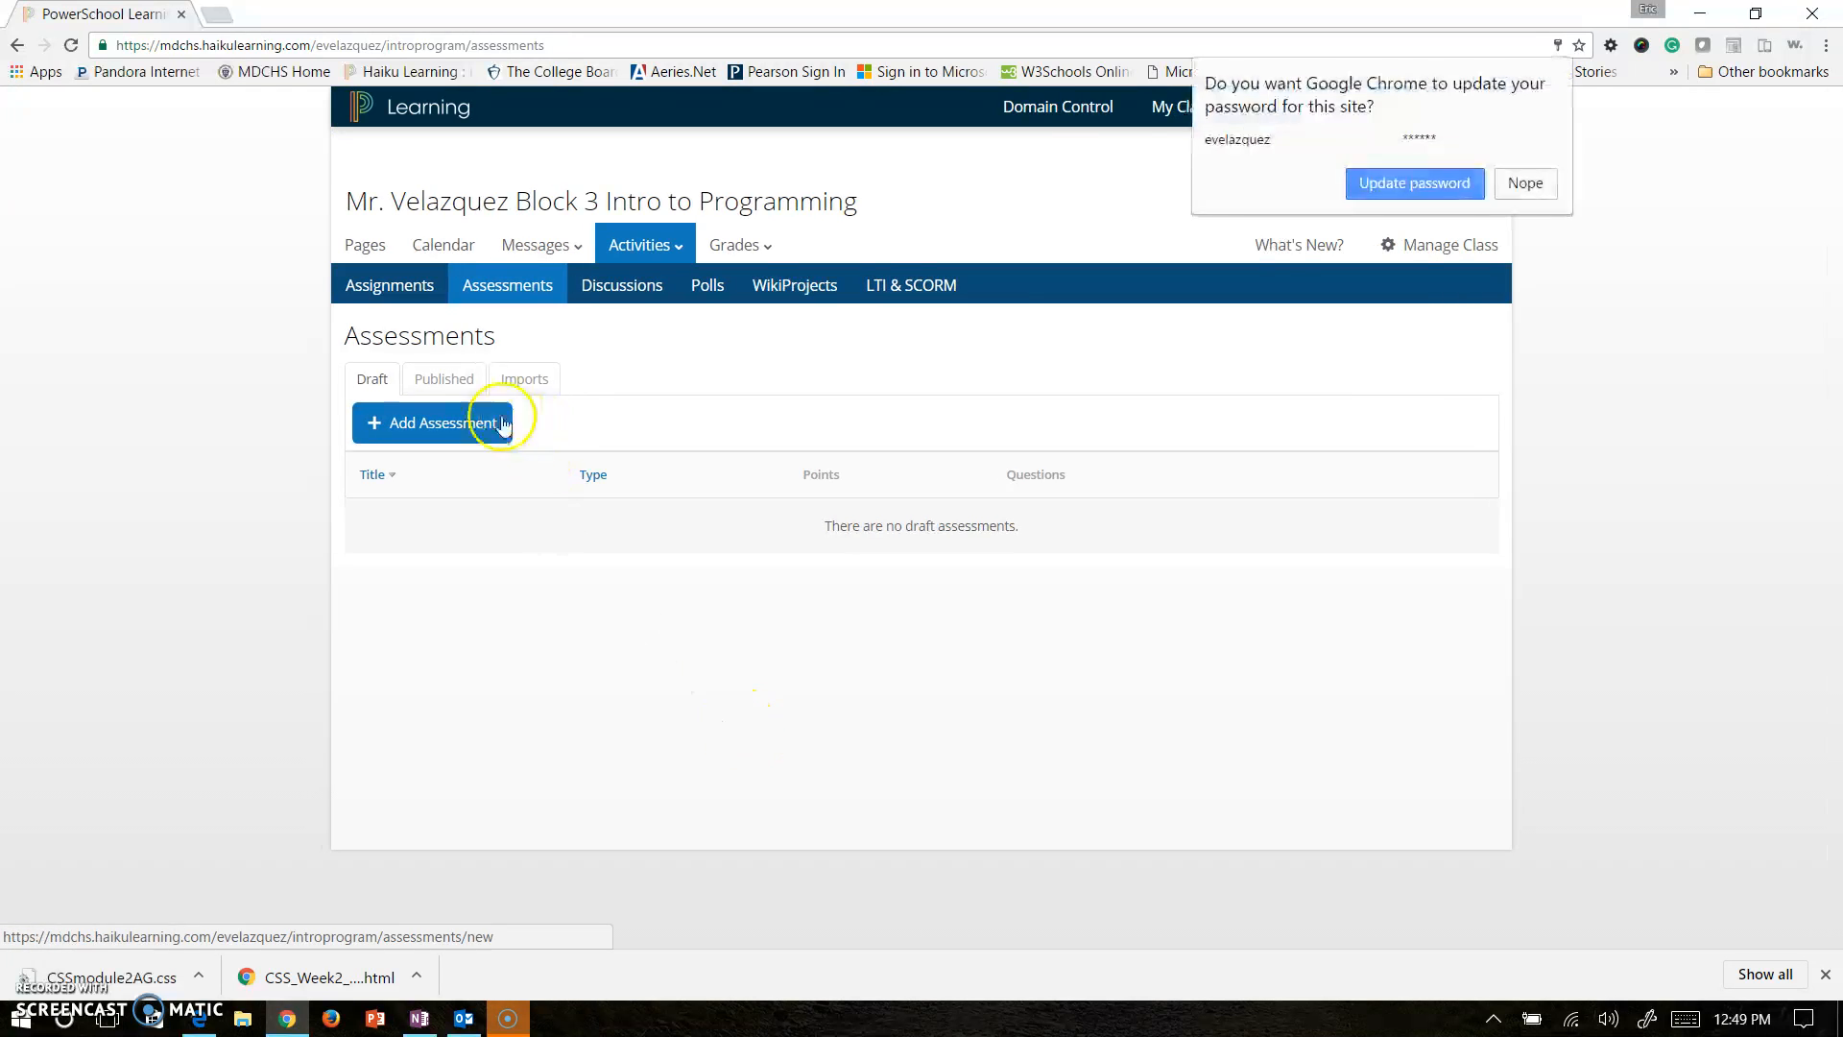
pyautogui.click(449, 380)
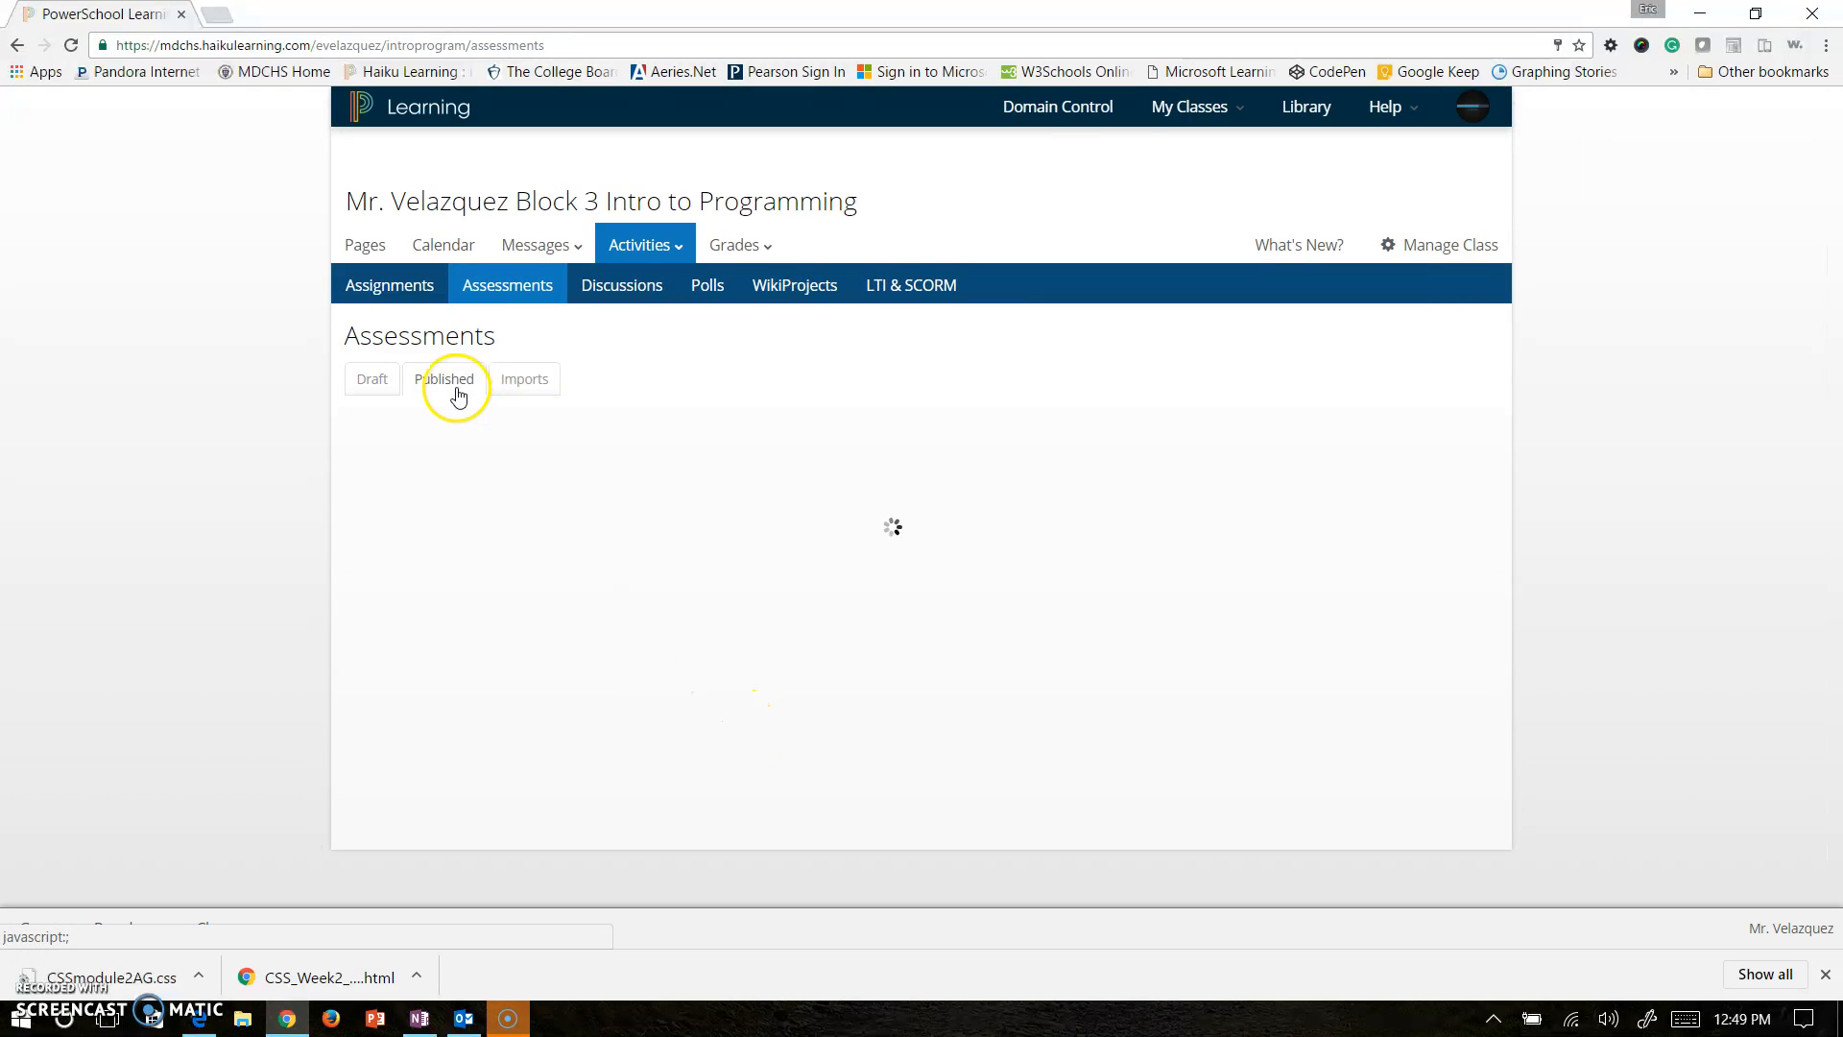